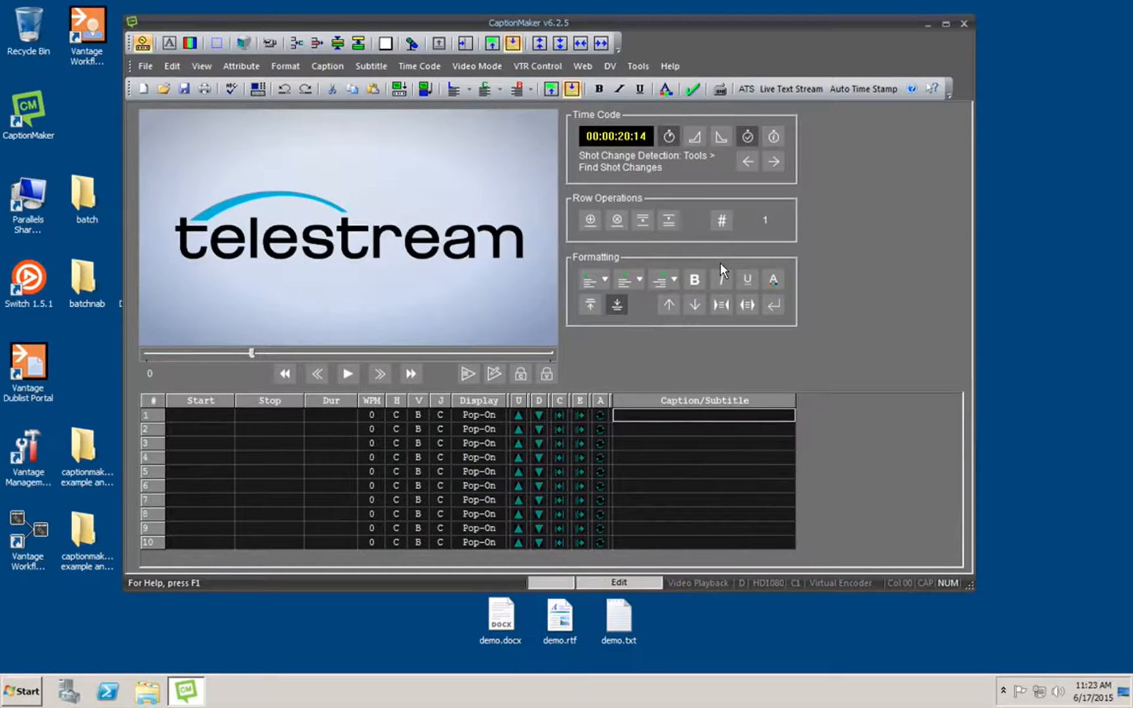
- Look over the three demo documents on the desktop and open demo.txt to view its plain text
click(620, 601)
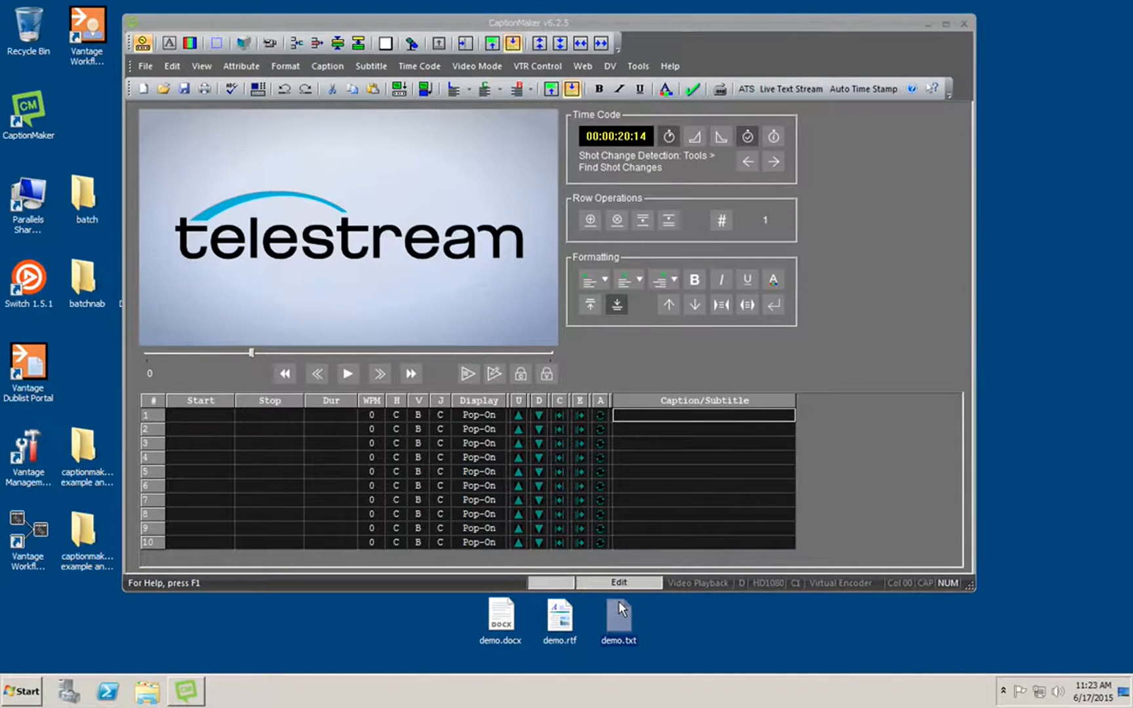
click(562, 611)
click(500, 610)
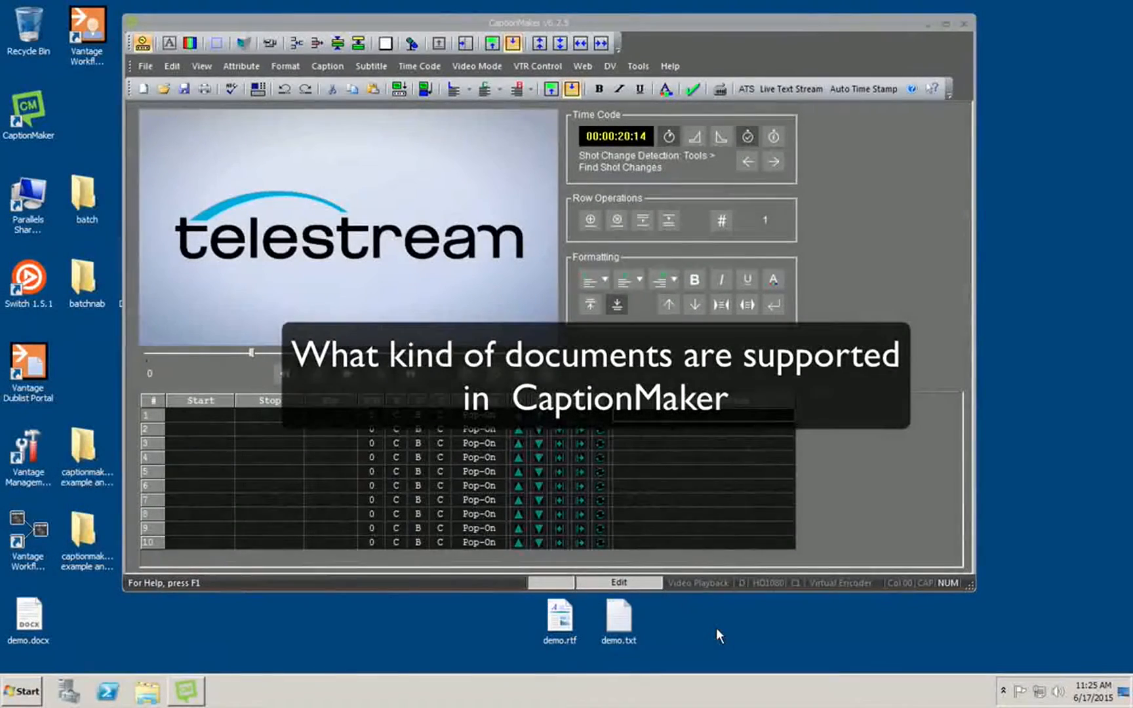
double_click(620, 605)
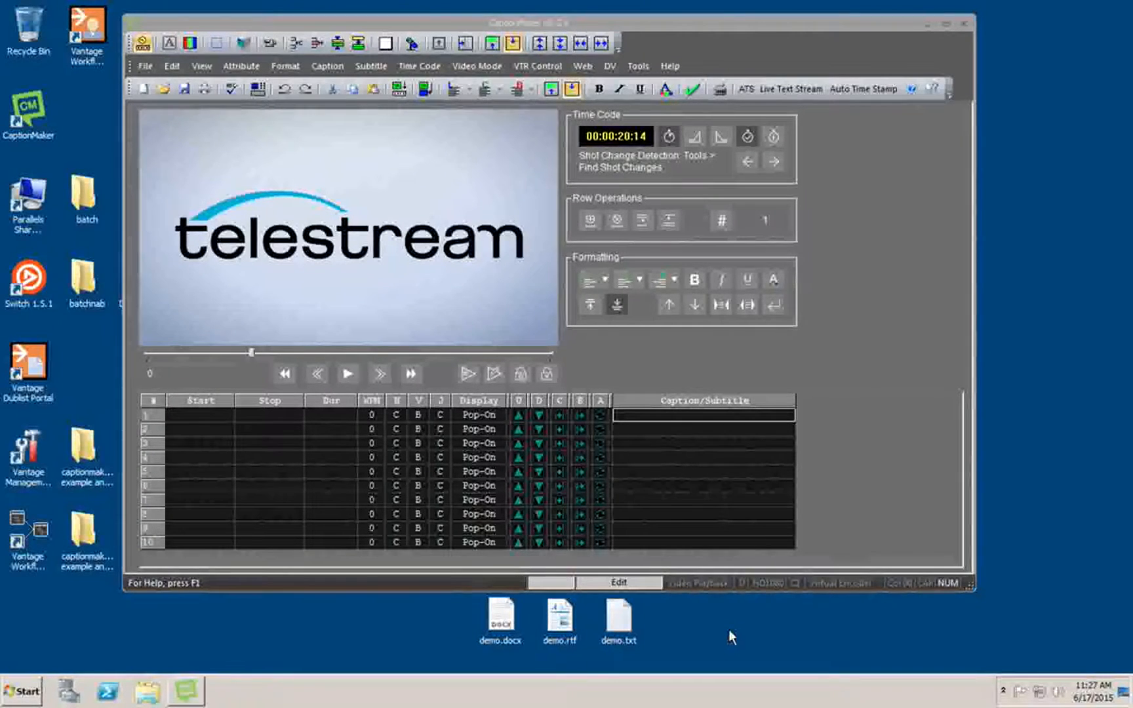
- Open demo.rtf from the desktop in WordPad and examine its italic and coloured text lines
double_click(561, 620)
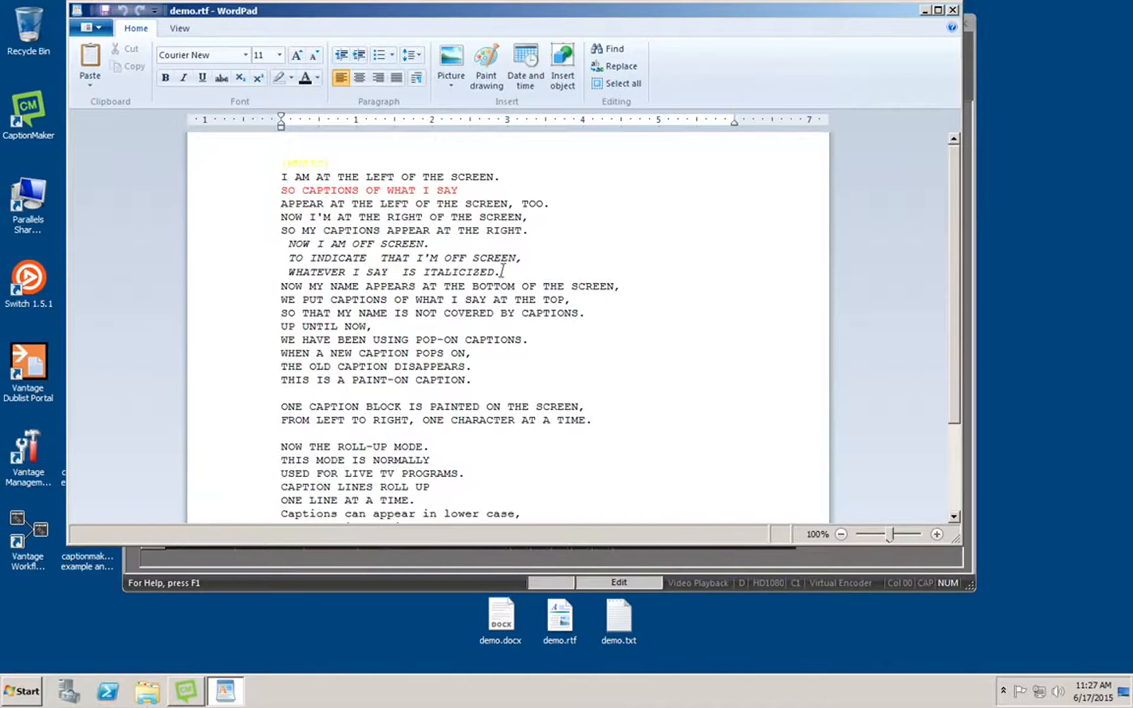
drag(502, 271, 284, 243)
click(338, 191)
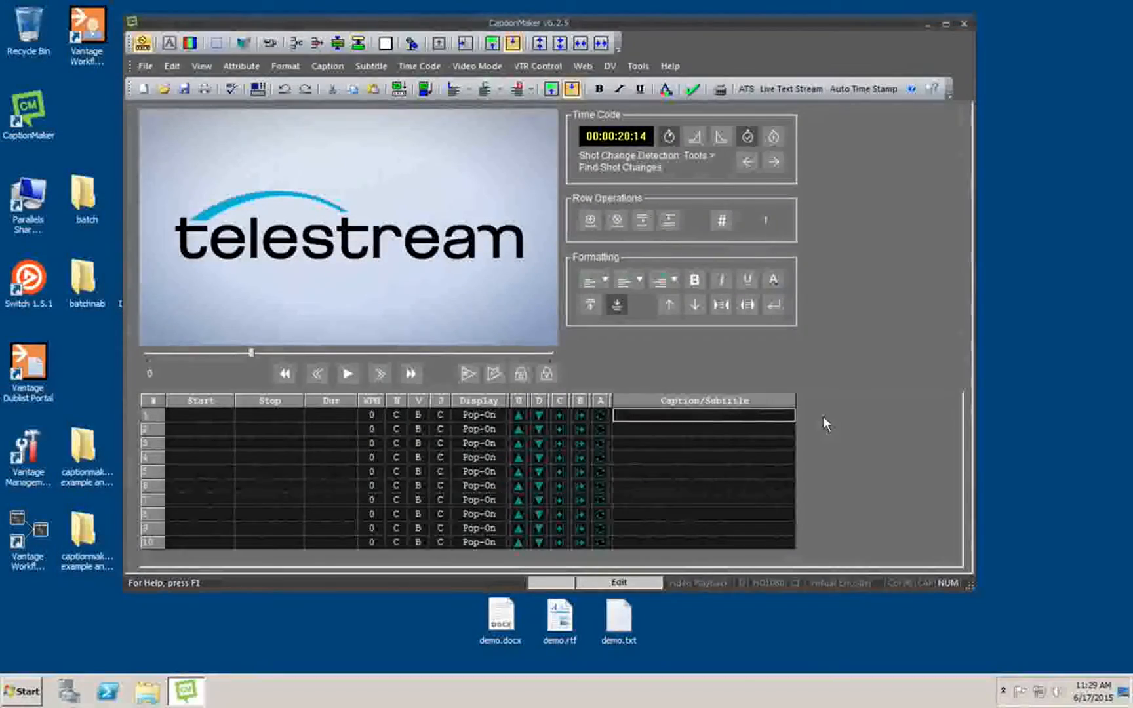
- Open demo.docx from the desktop in WordPad to view its formatting, and close it
double_click(502, 617)
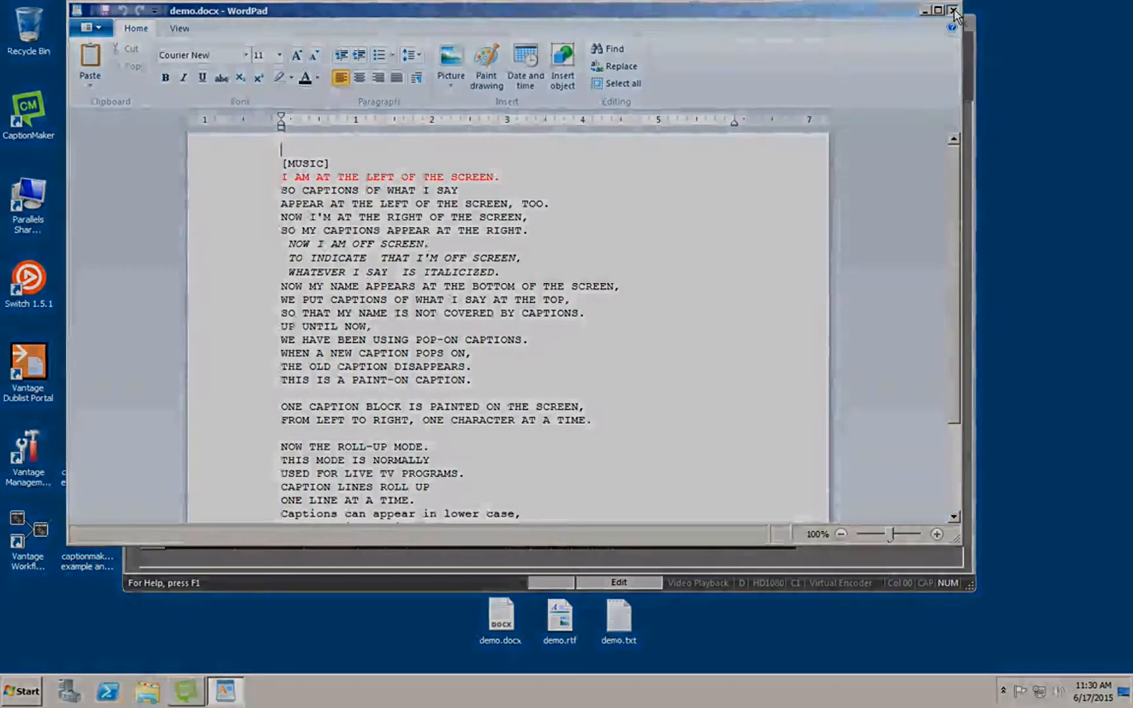
click(955, 12)
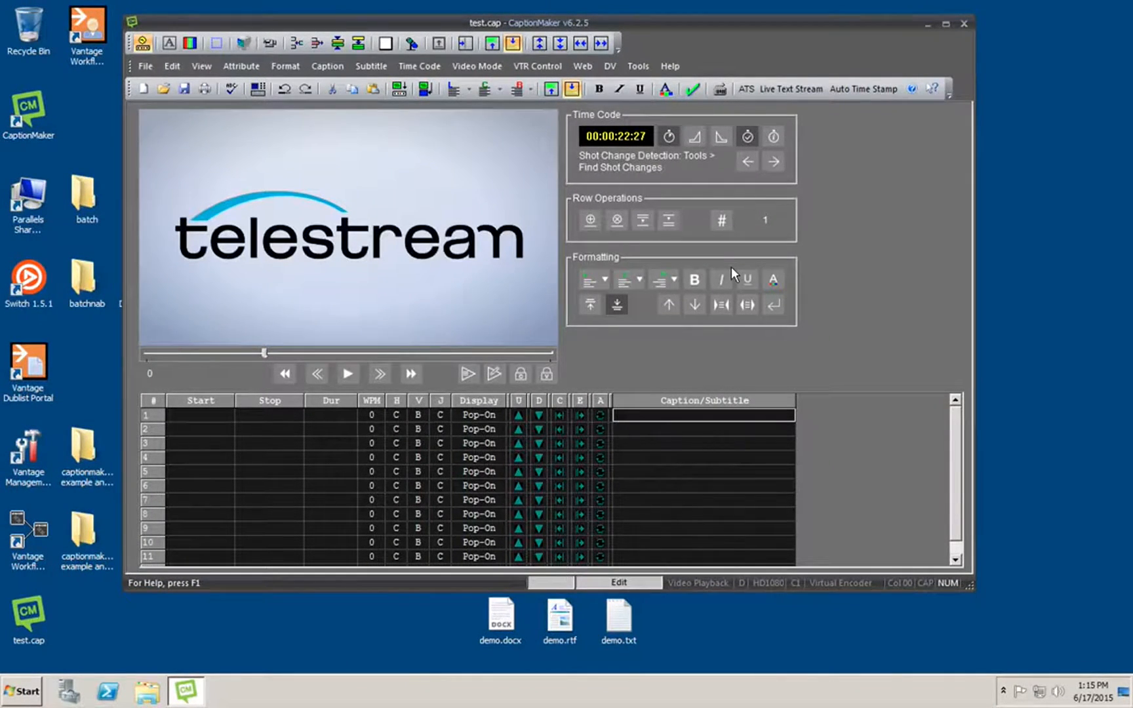
- Start a text document import in CaptionMaker as ASCII Text (*.txt) and choose demo.txt from the Desktop as the source file
click(146, 66)
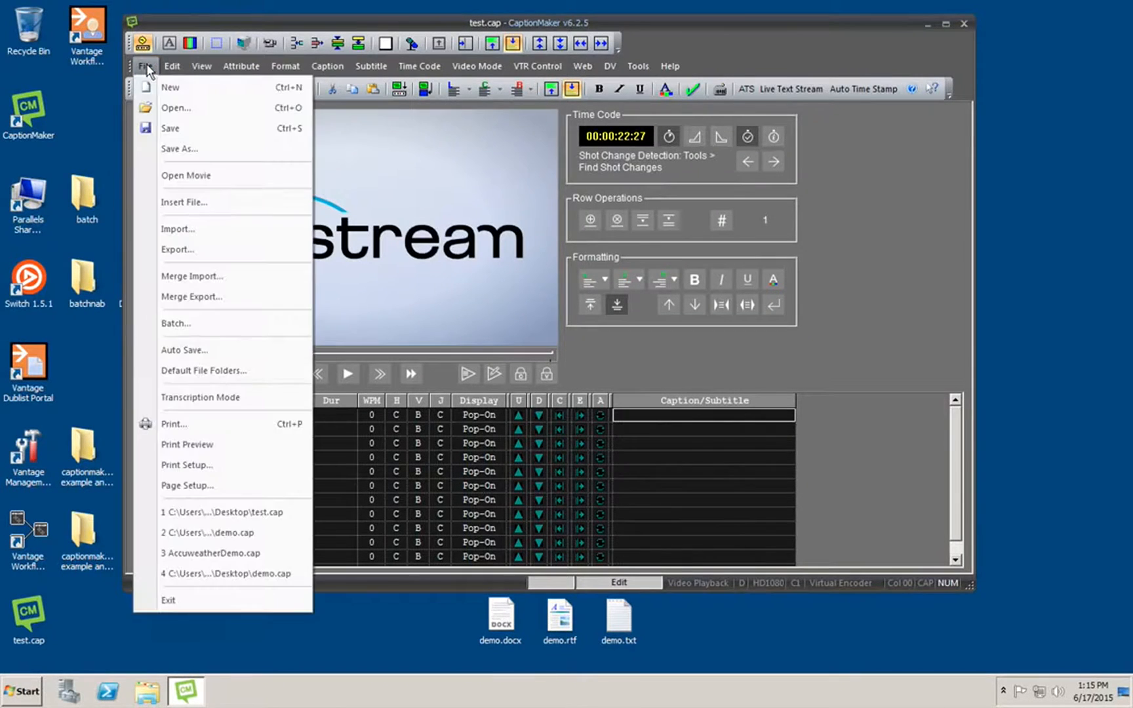
click(171, 229)
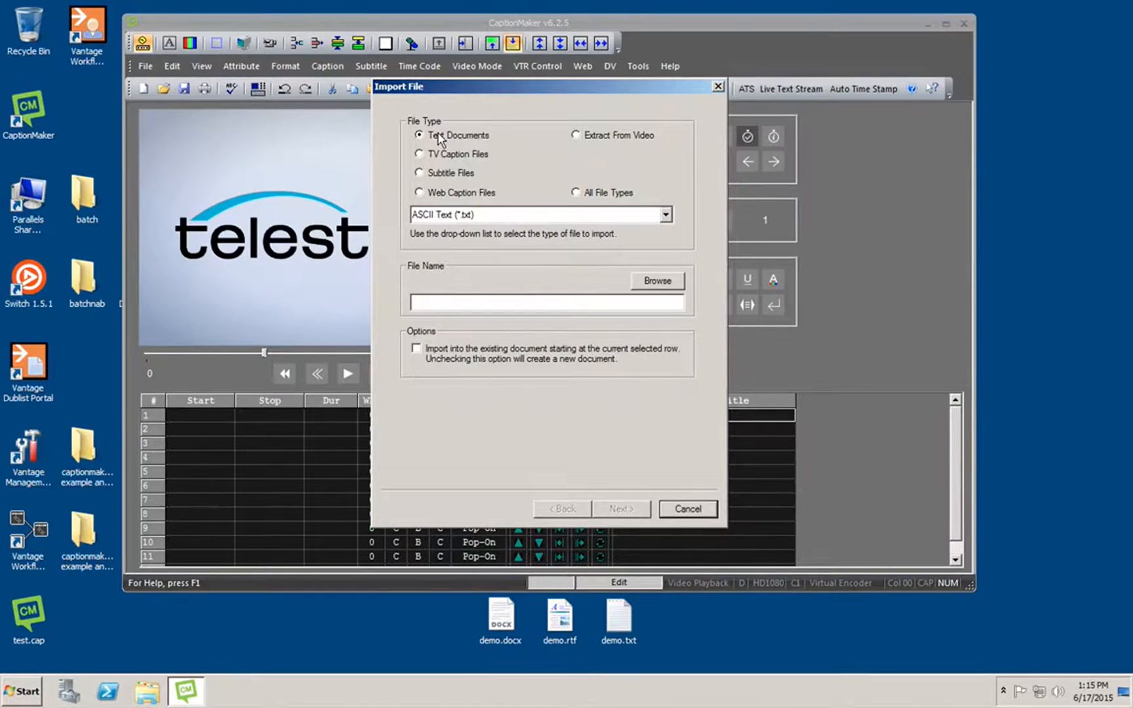
click(431, 216)
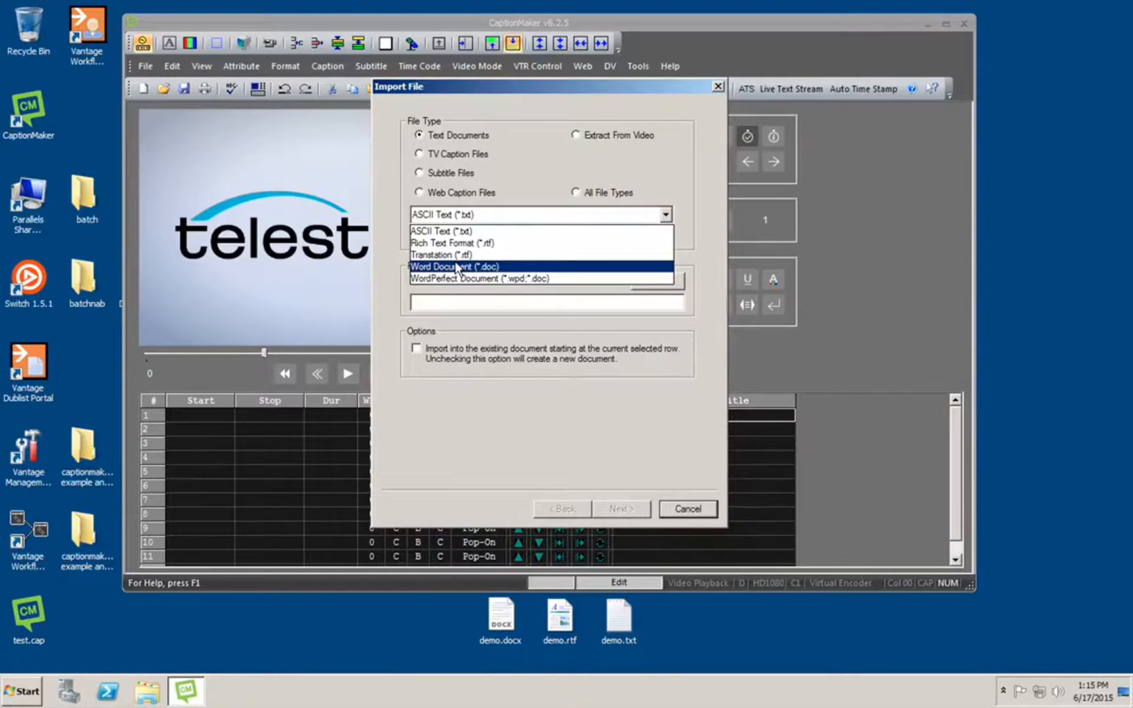
click(531, 184)
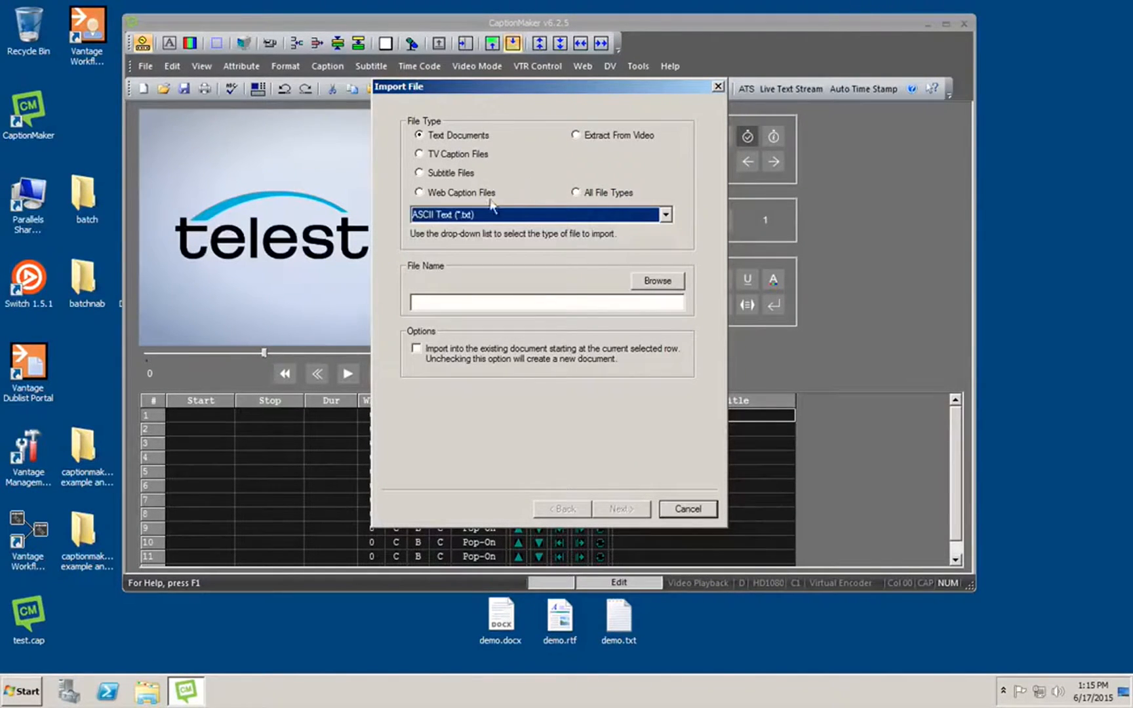
click(657, 280)
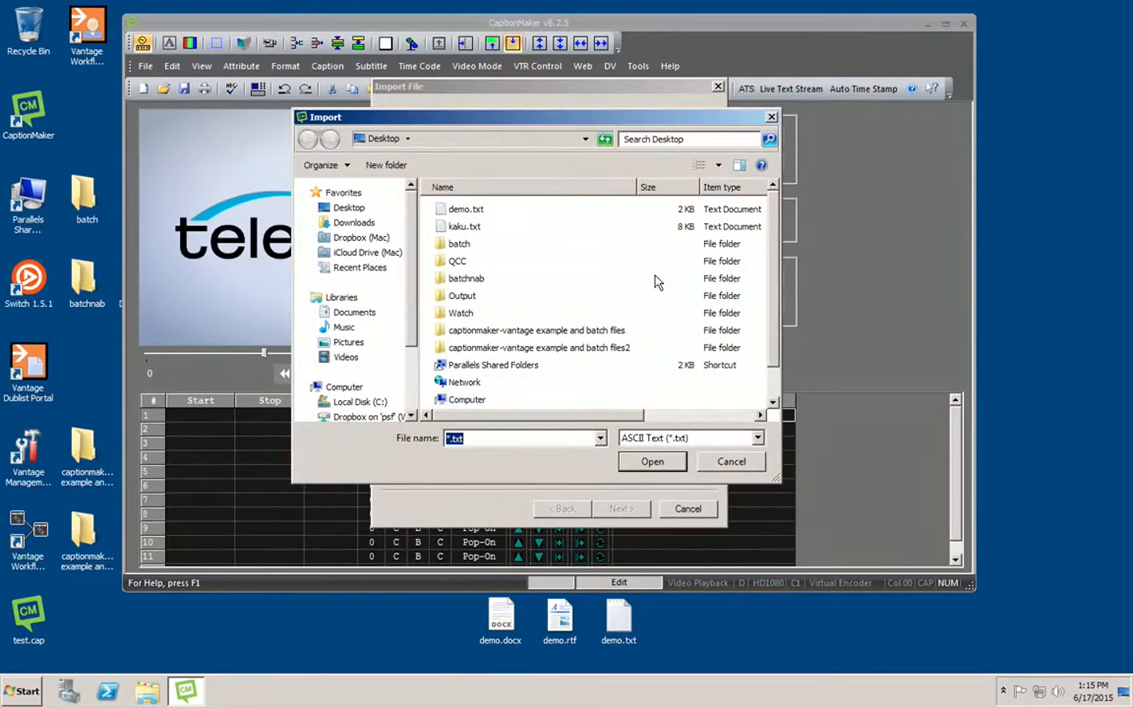
click(448, 203)
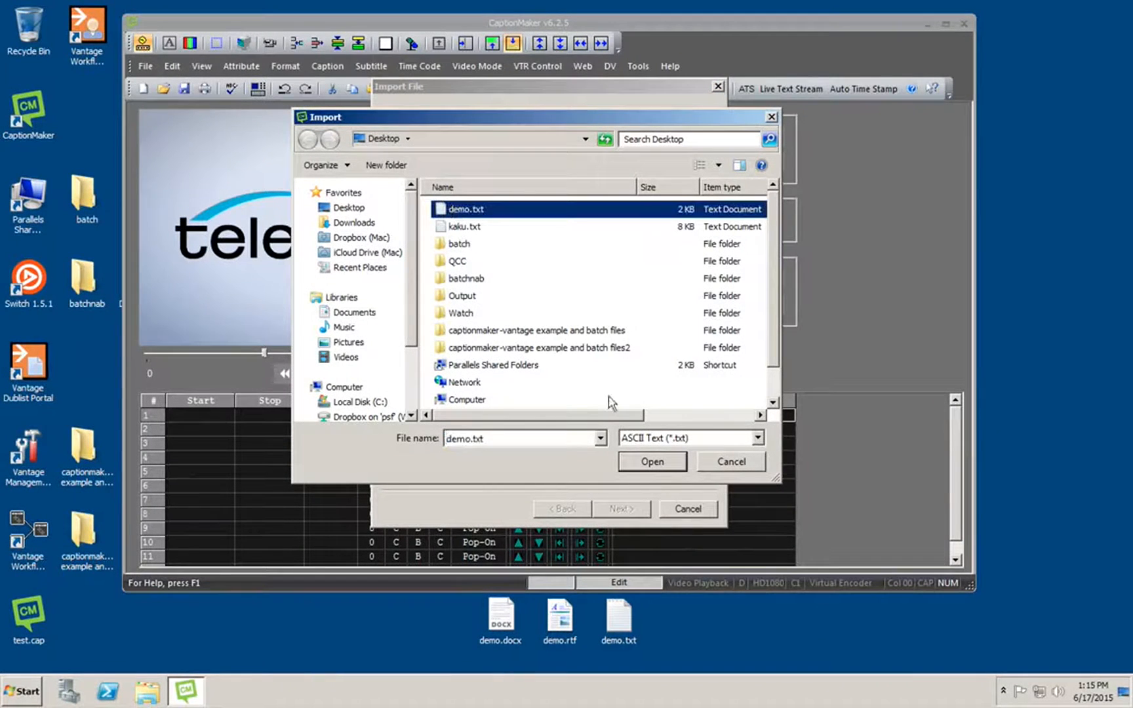
click(641, 462)
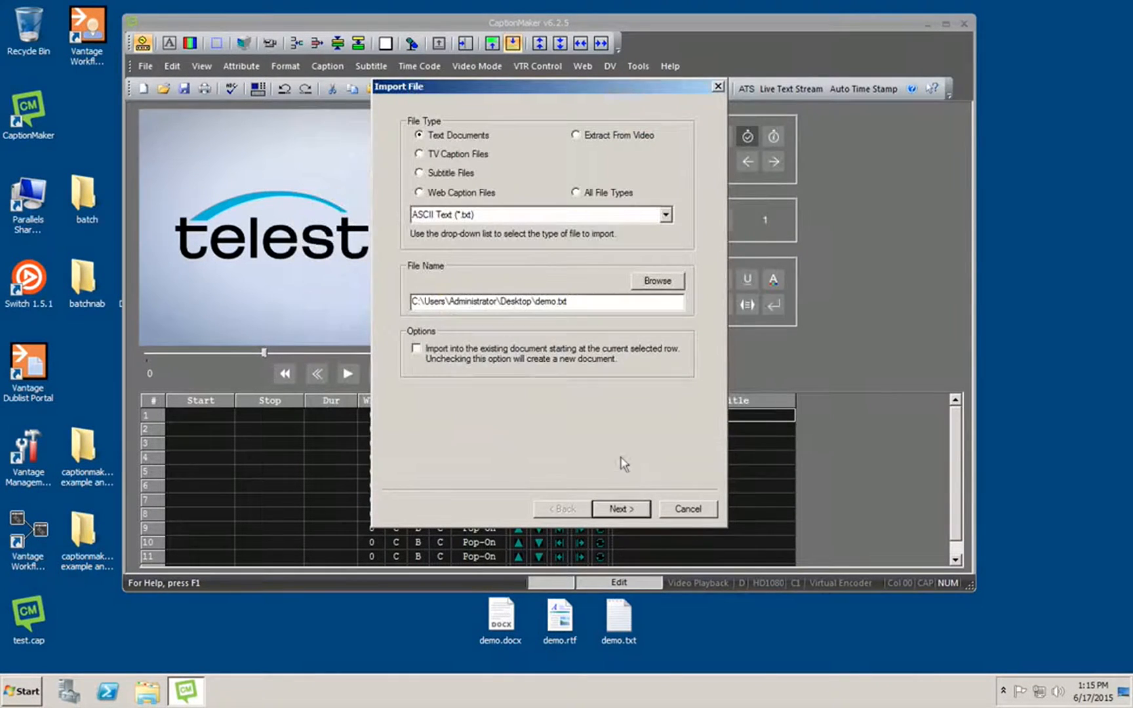
- Complete the demo.txt import as Free Form with 2-line rows, a maximum of 26 characters per line and Pop-On display
click(626, 506)
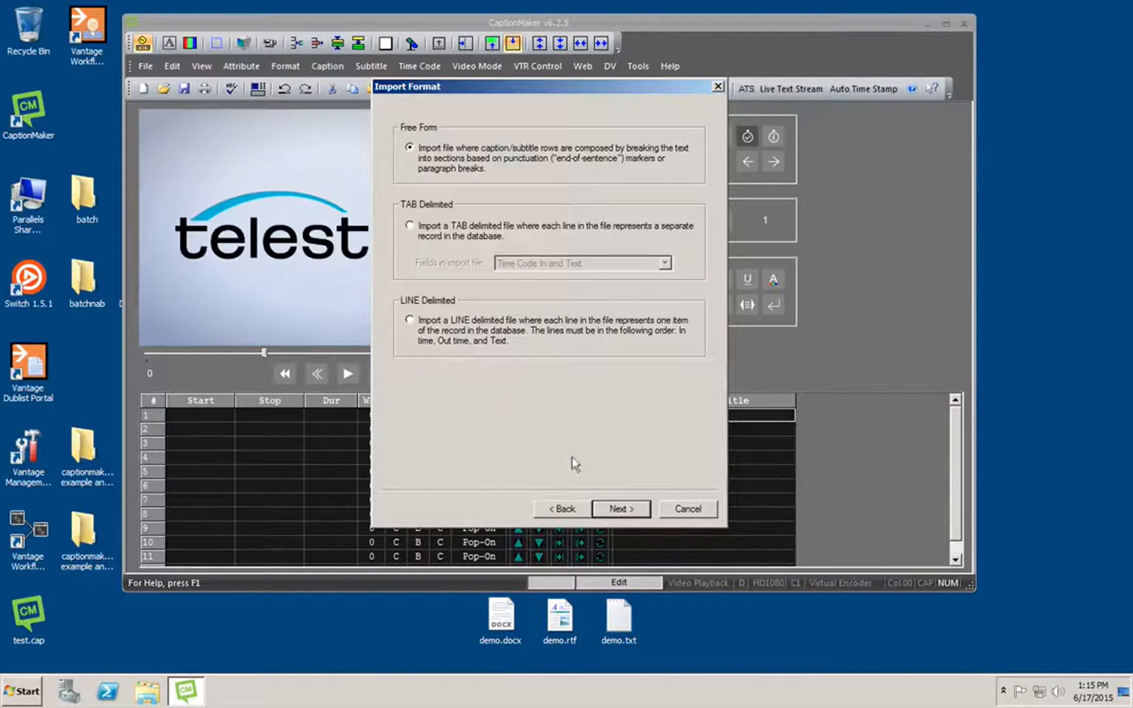
click(611, 507)
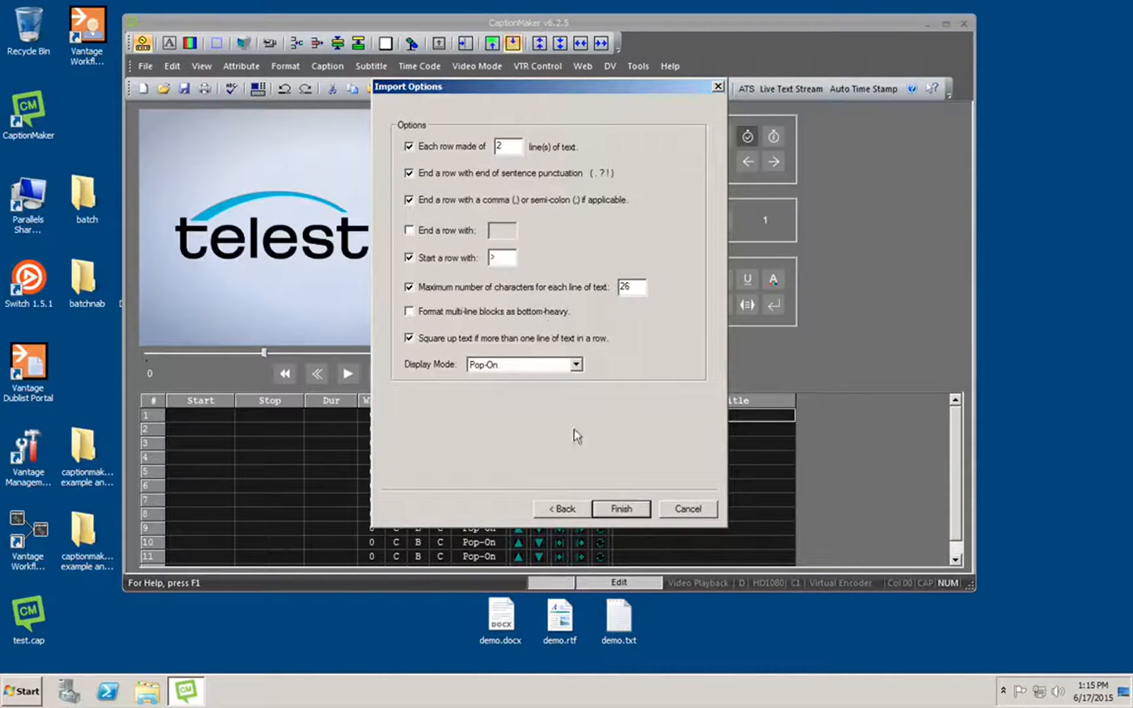
click(621, 509)
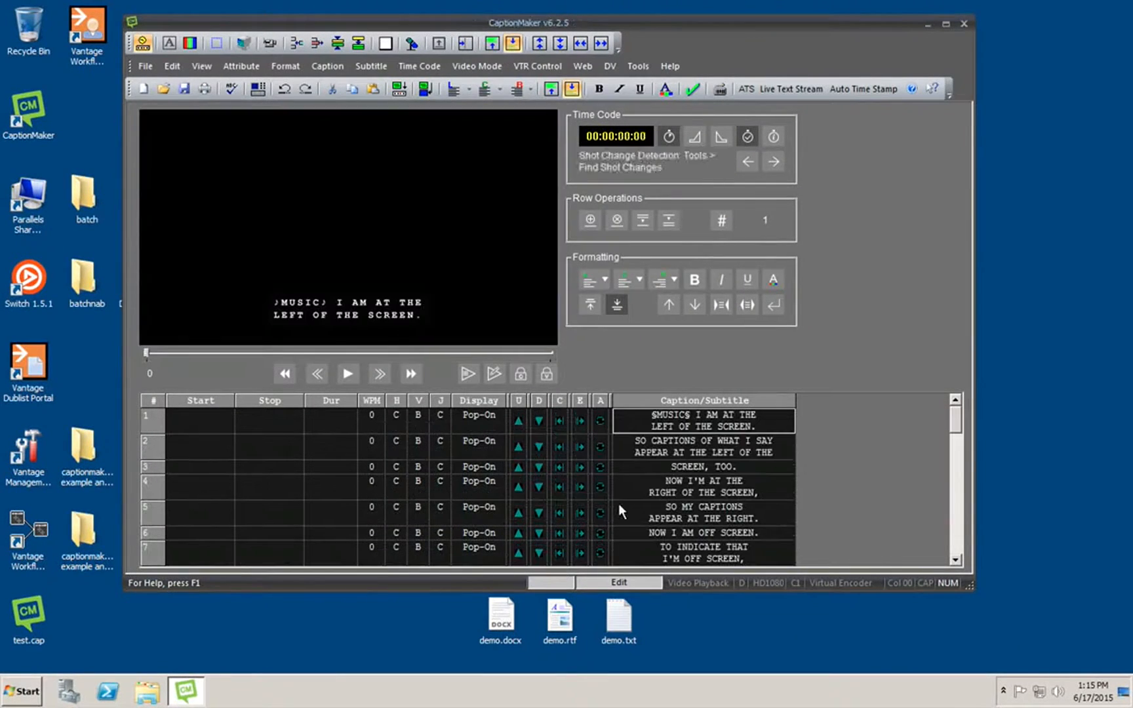
- Check the captions imported from demo.txt by selecting rows 2 to 5 one after another
click(668, 449)
click(668, 472)
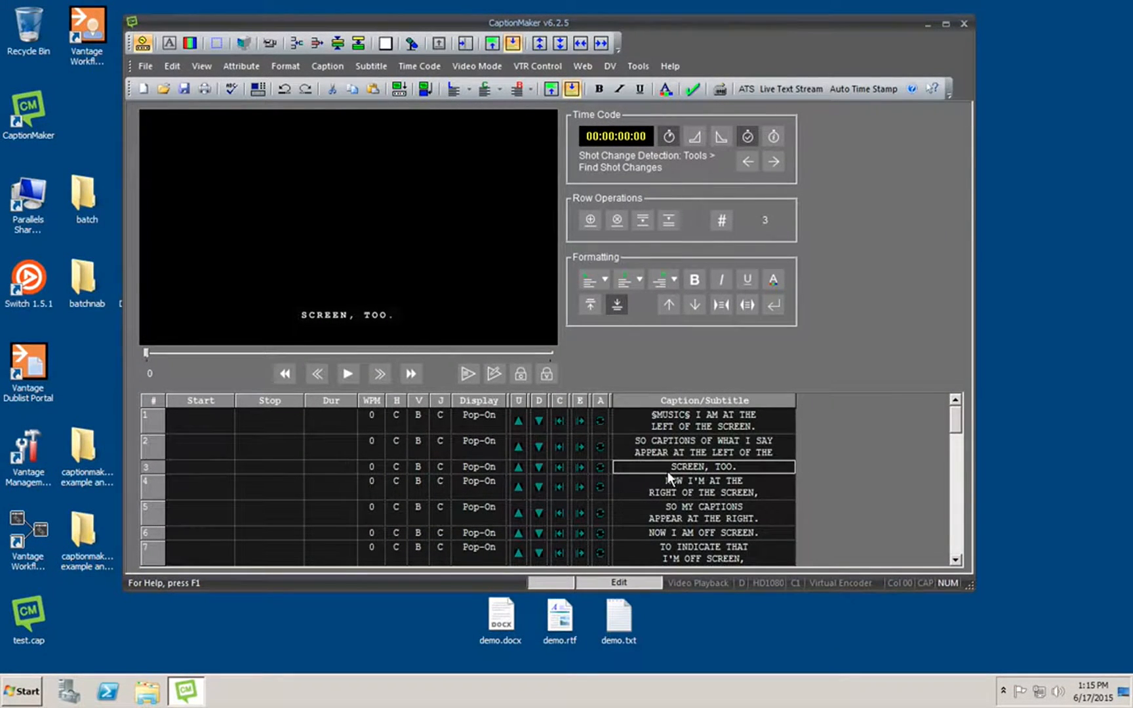
click(665, 493)
click(672, 511)
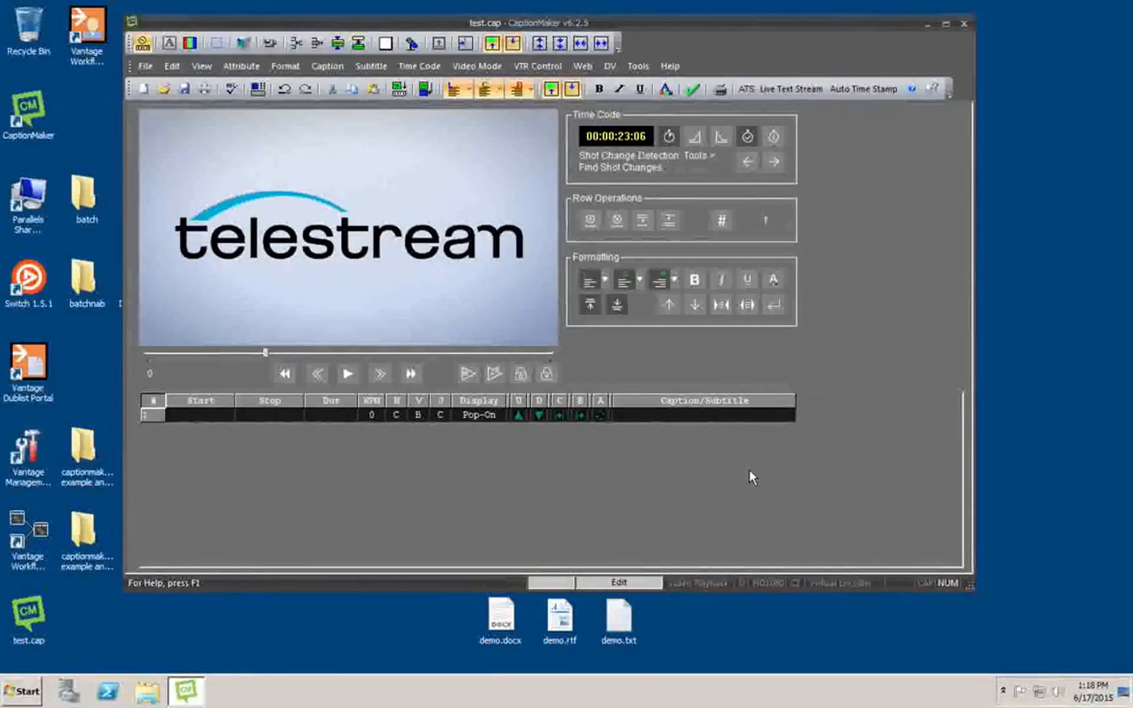
- Open demo.rtf in WordPad to examine the red line "SO CAPTIONS OF WHAT I SAY", and close the document
click(561, 615)
double_click(562, 614)
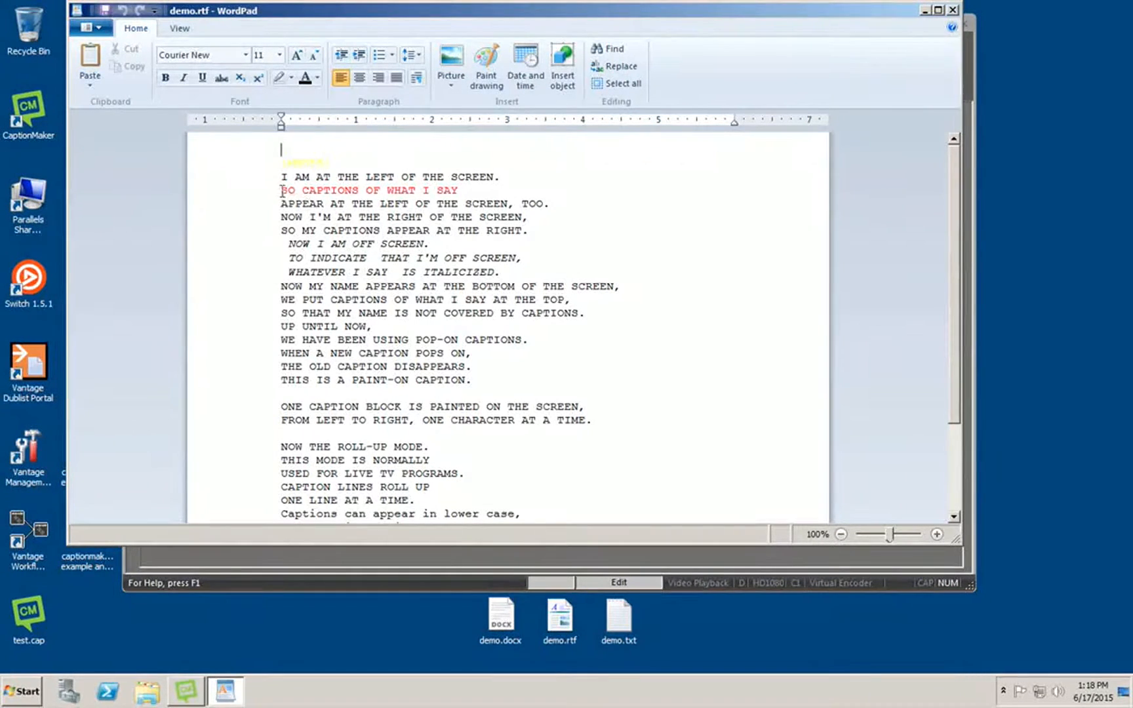
drag(280, 189, 385, 188)
click(314, 155)
click(953, 11)
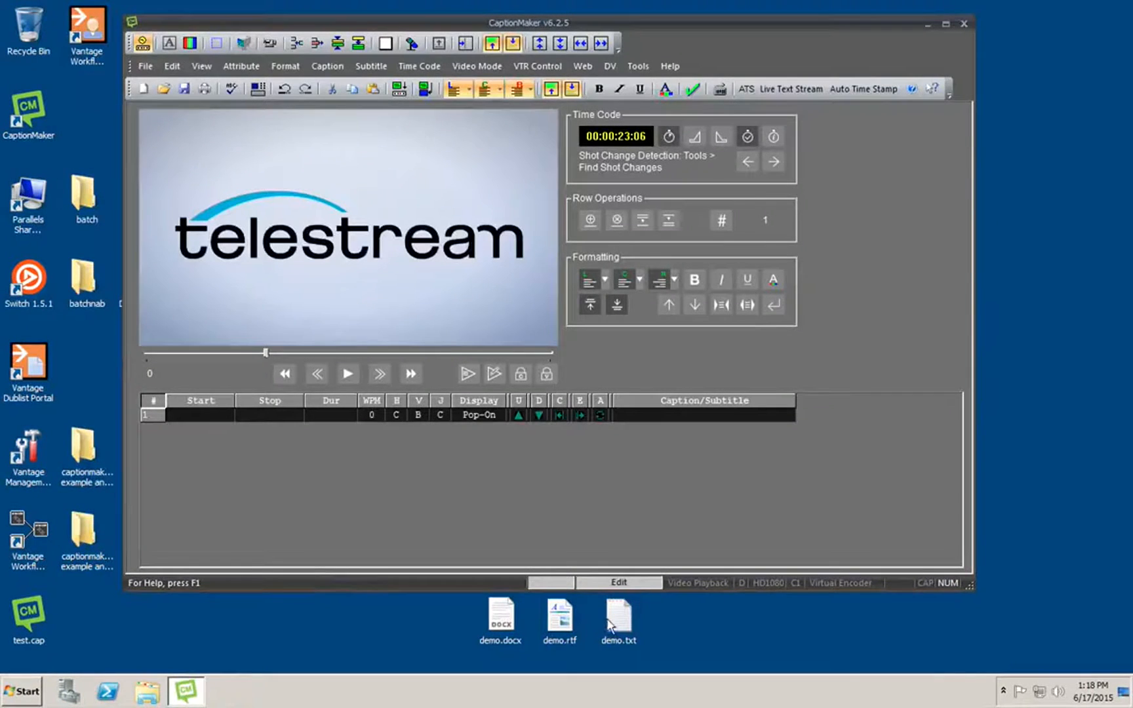
- Start a text document import as Rich Text Format (*.rtf) and choose demo.rtf from the Desktop as the source file
click(148, 64)
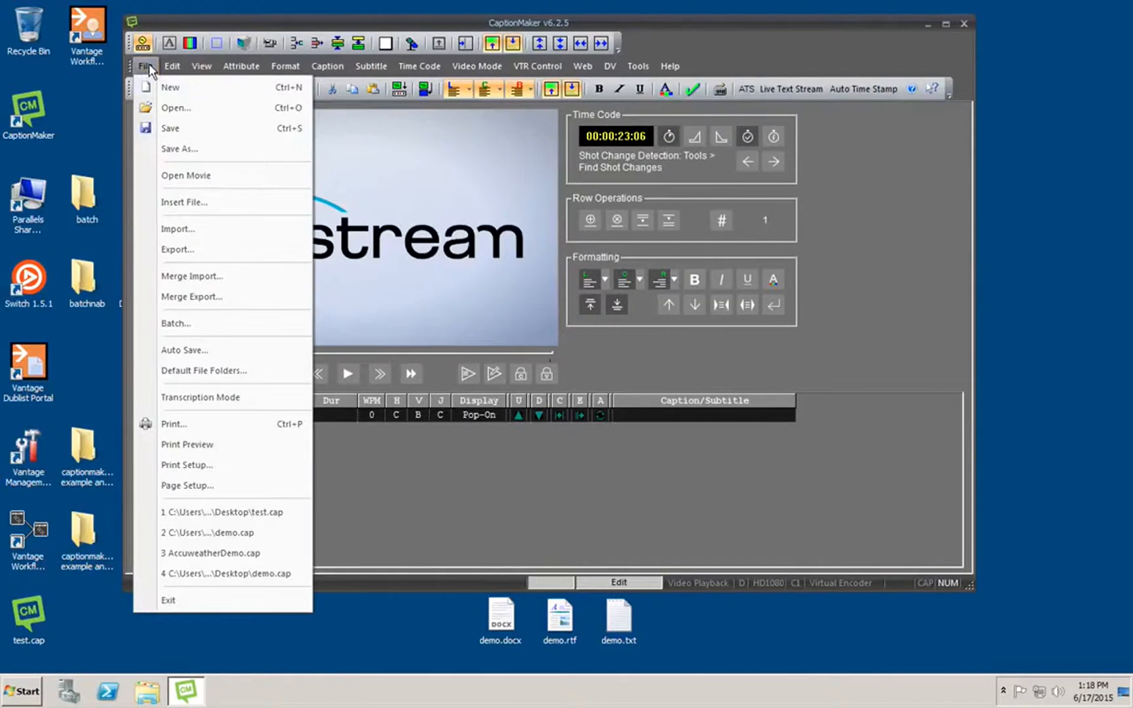
click(159, 227)
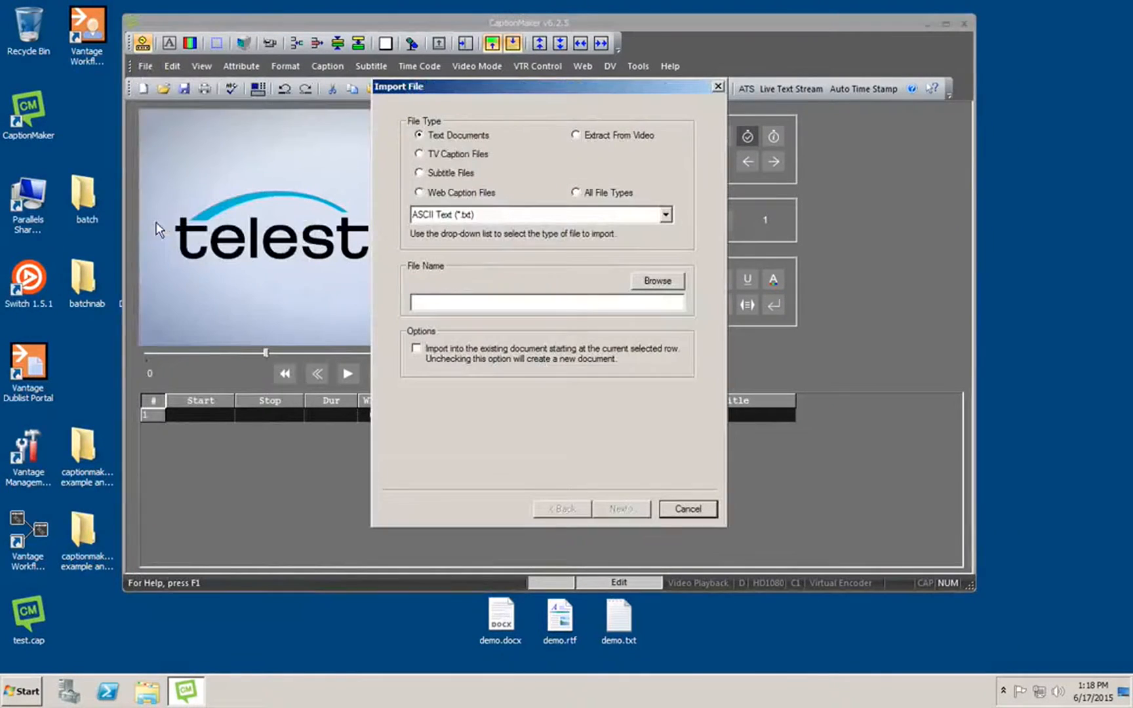
click(470, 214)
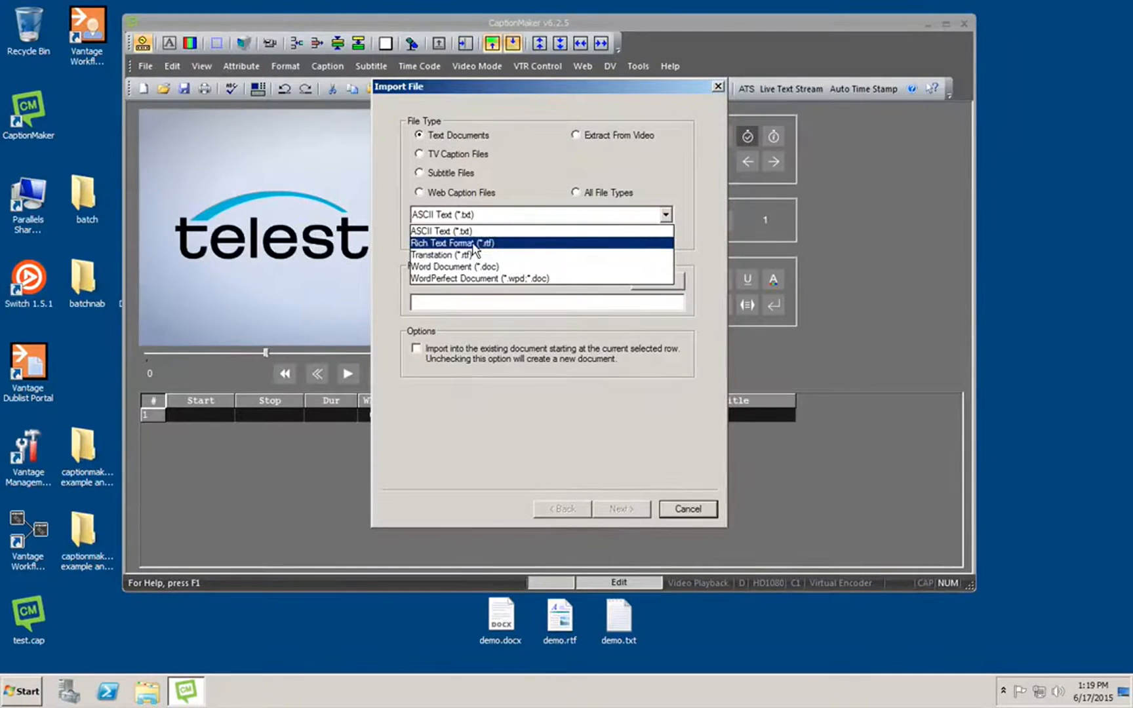
click(472, 242)
click(663, 287)
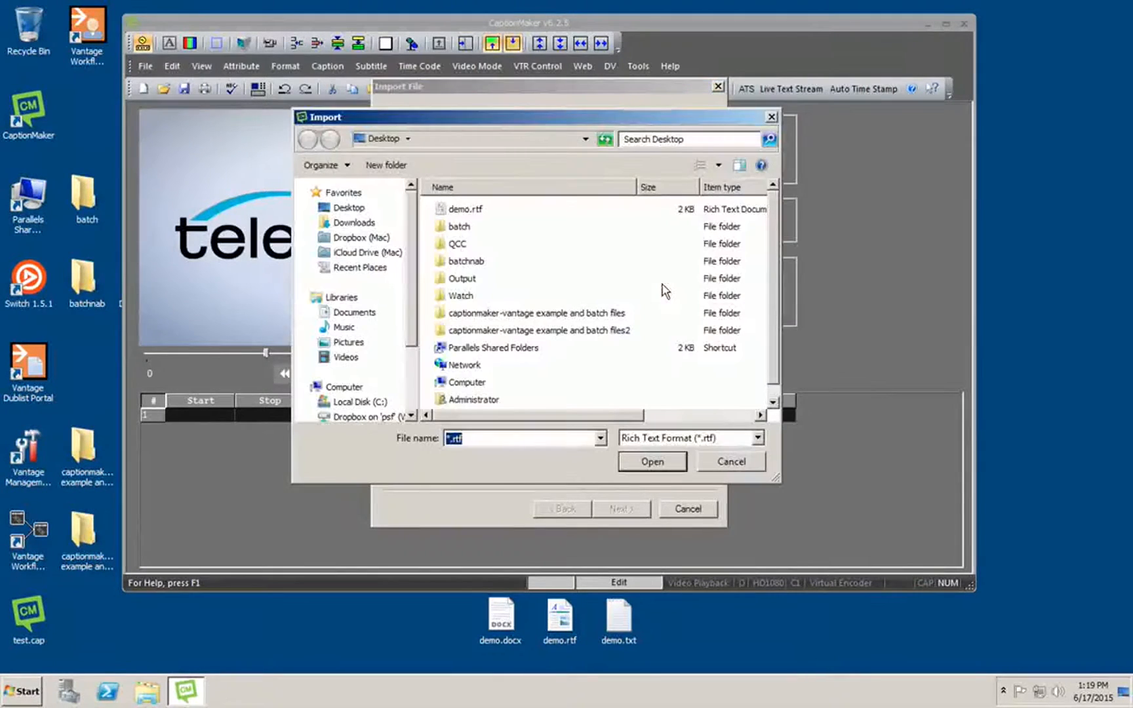
click(464, 211)
click(652, 460)
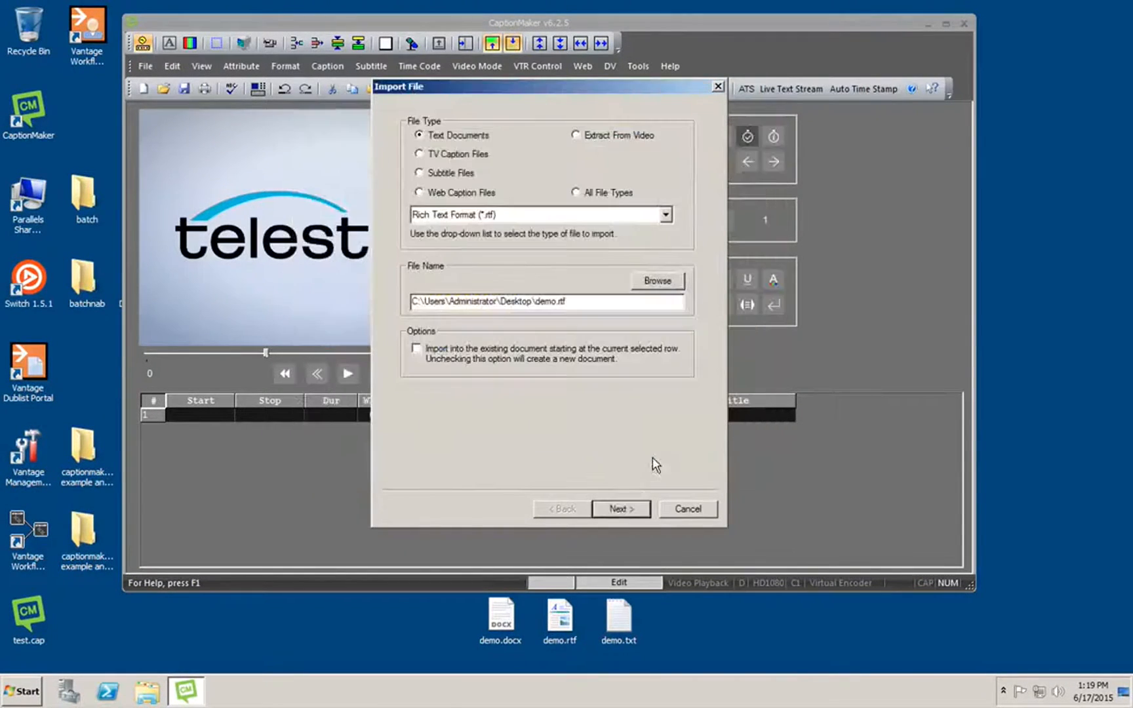
- Complete the demo.rtf import with 2-line rows, a maximum of 26 characters per line and Pop-On display
click(618, 507)
click(617, 509)
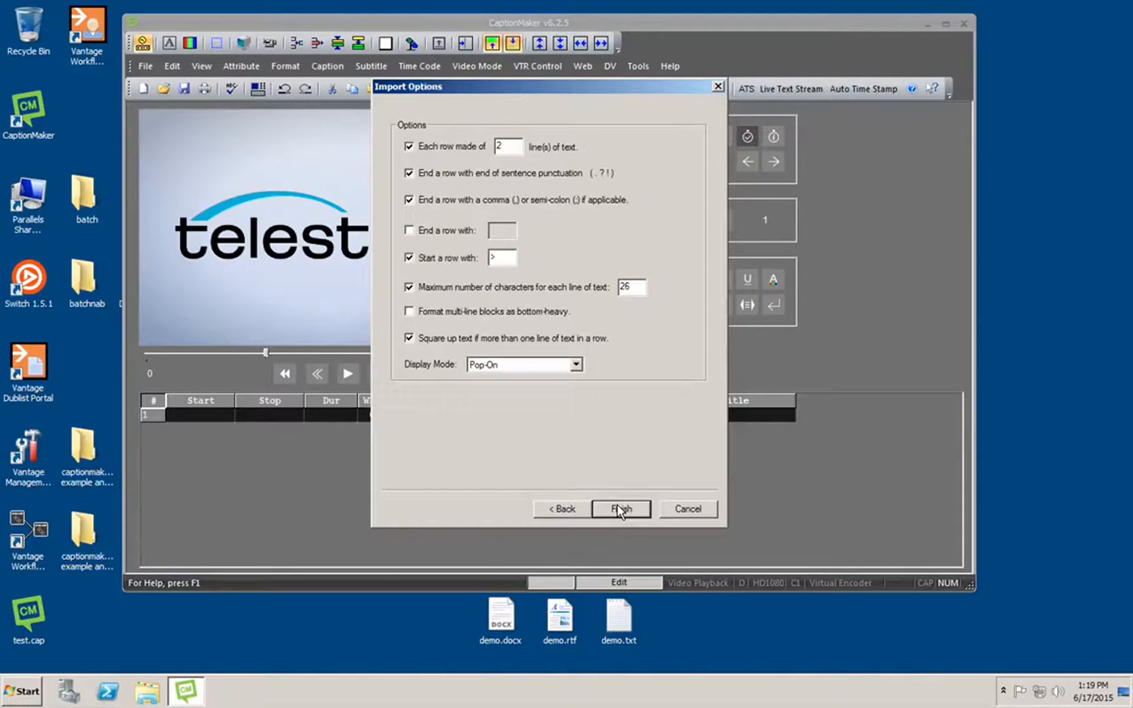
click(617, 508)
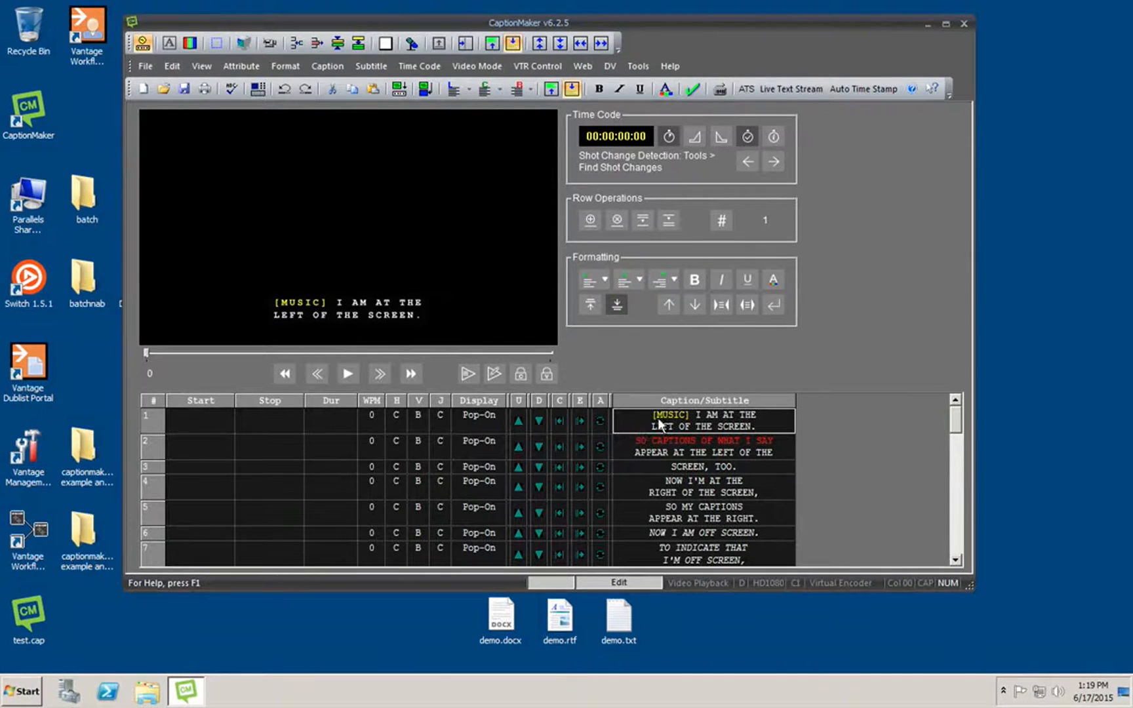
- Examine the captions imported from demo.rtf, checking the coloured text in row 2 and the italic rows further down
click(672, 440)
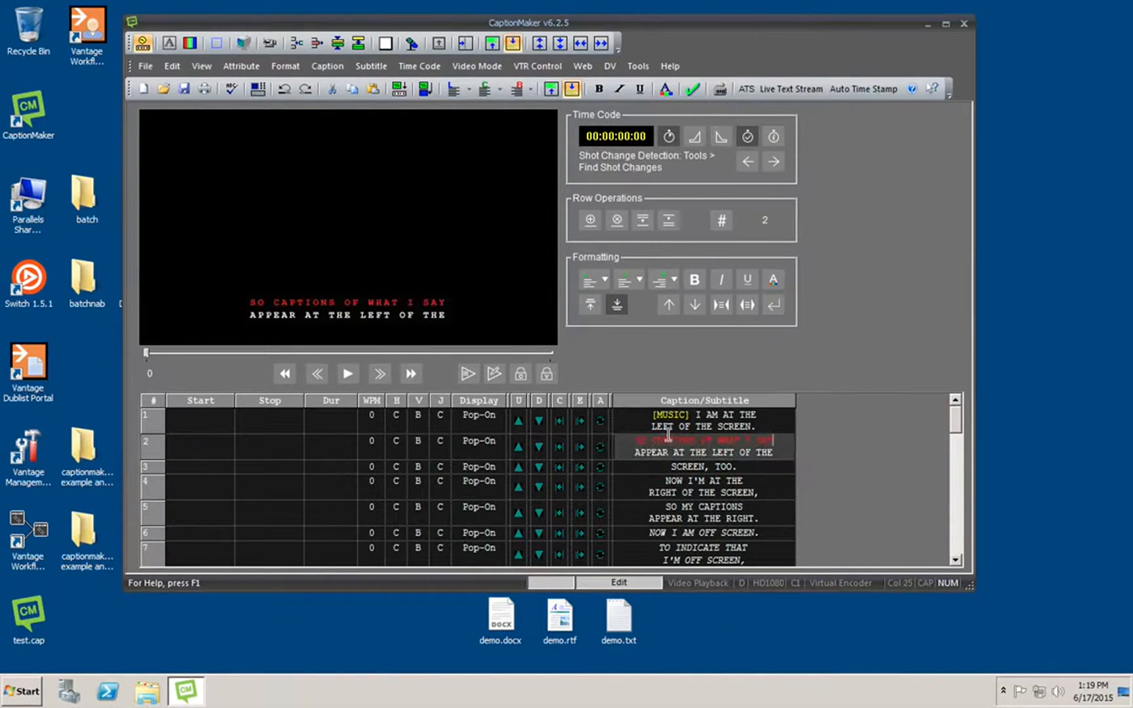
scroll(922, 548, down, 4)
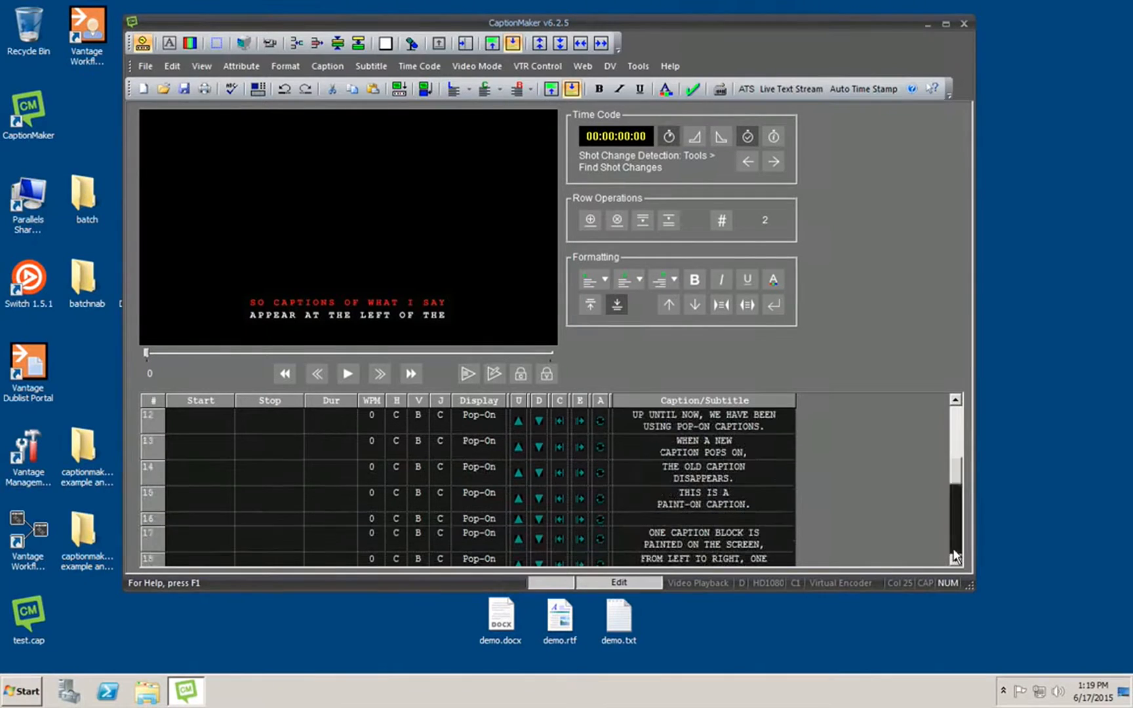
click(954, 399)
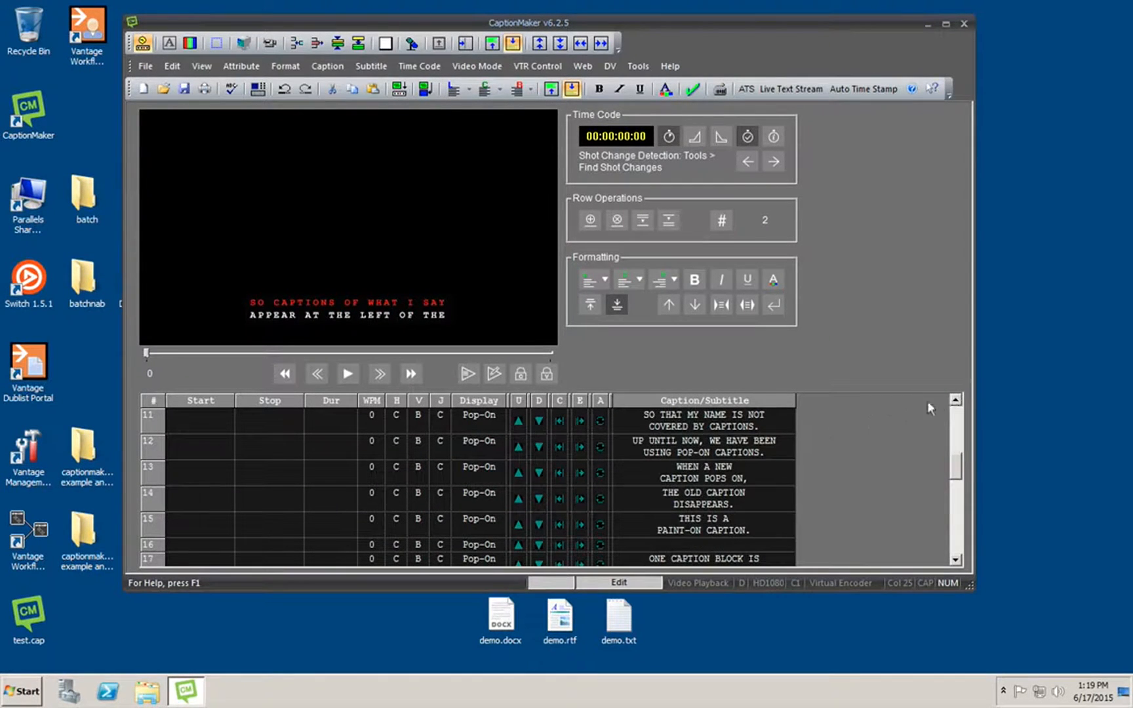
click(952, 397)
click(952, 397)
click(955, 398)
click(955, 399)
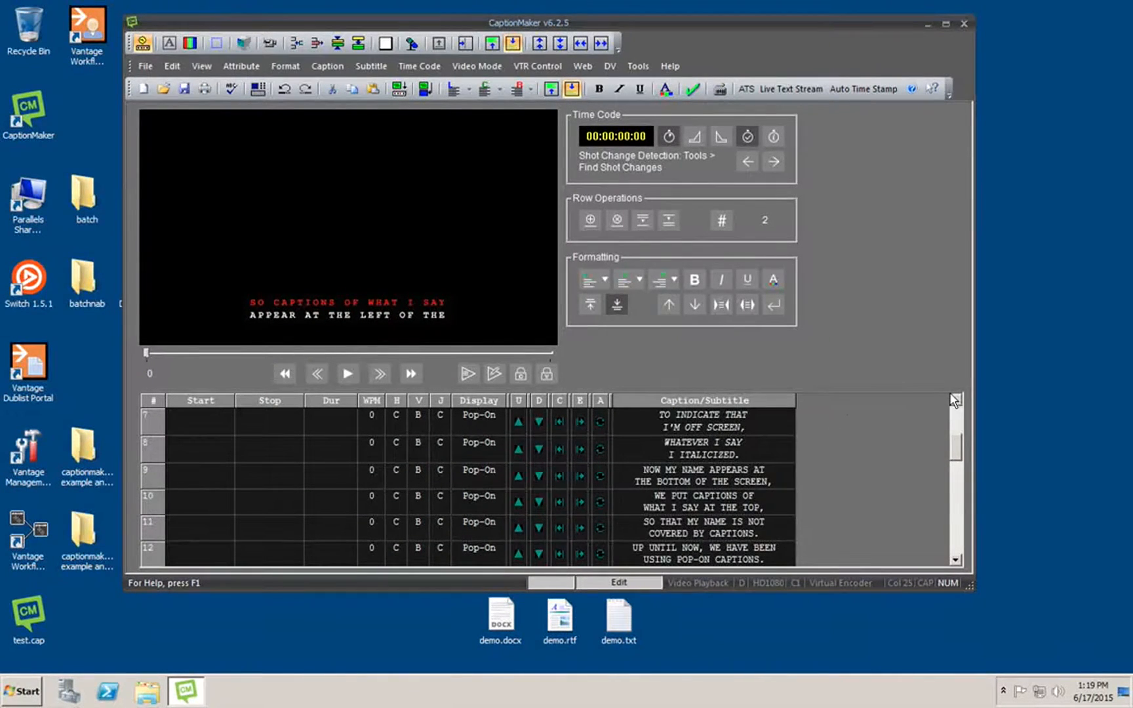
click(691, 450)
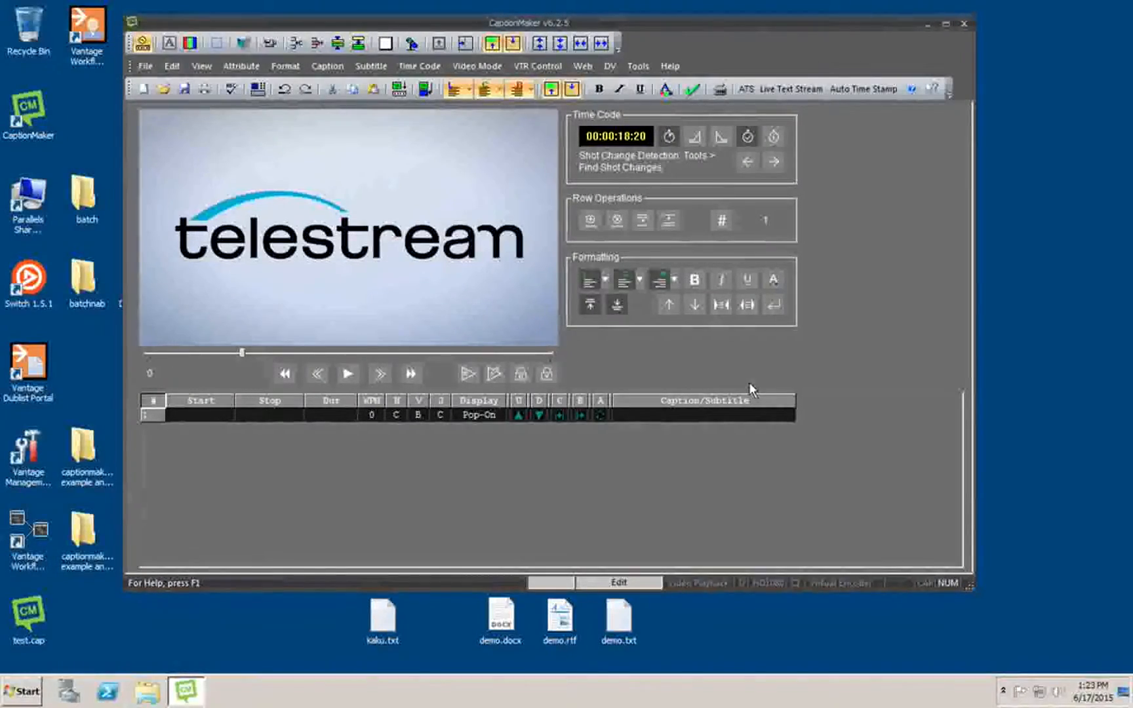
- Open kaku.txt from the desktop in WordPad and examine the ">>" markers within its paragraphs
double_click(387, 617)
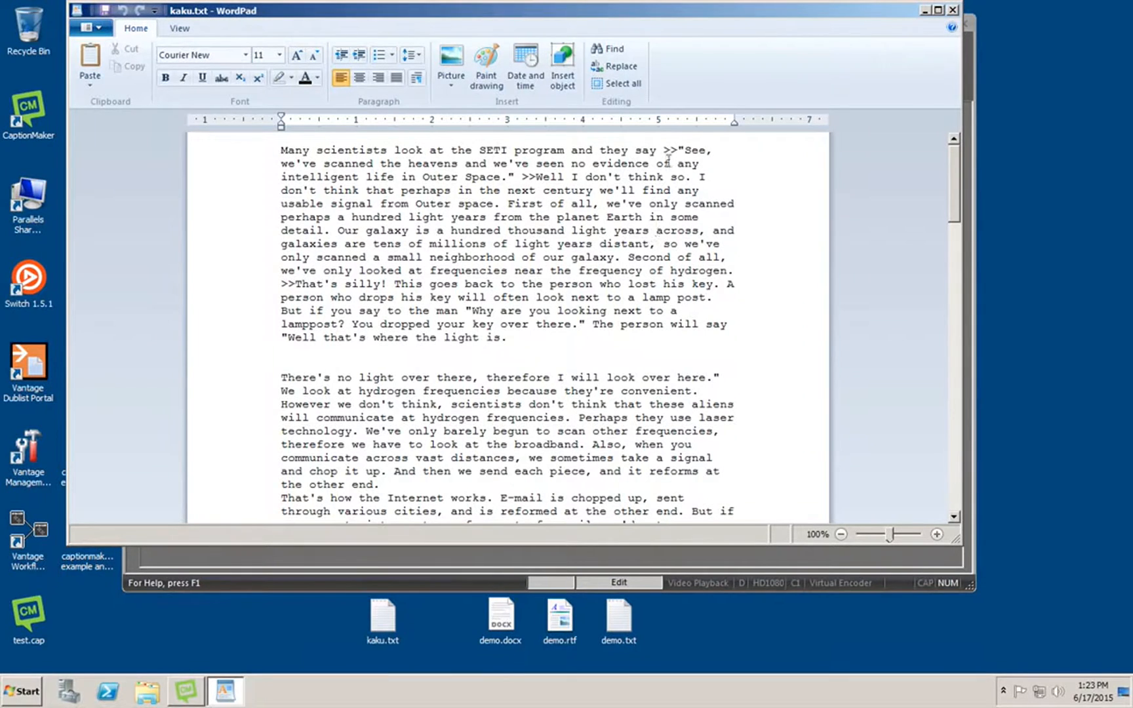
drag(663, 150, 671, 149)
drag(521, 177, 529, 176)
click(281, 283)
drag(280, 283, 288, 284)
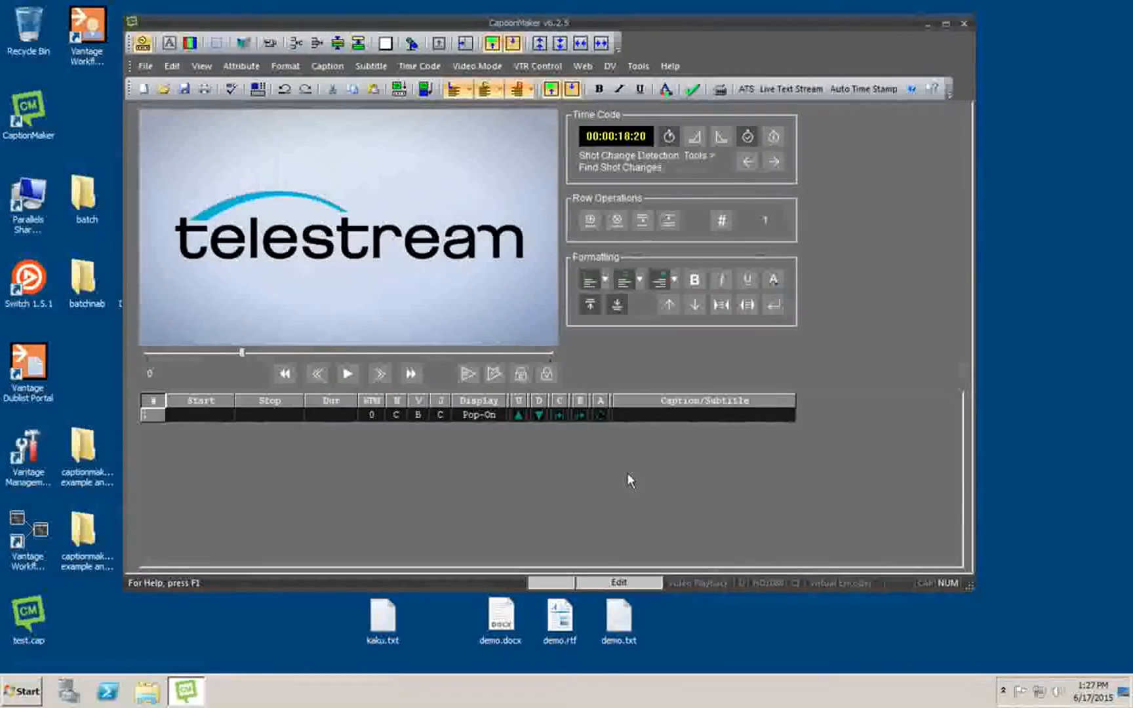
- Start a text document import as ASCII Text (*.txt) and choose kaku.txt from the Desktop as the source file
click(143, 66)
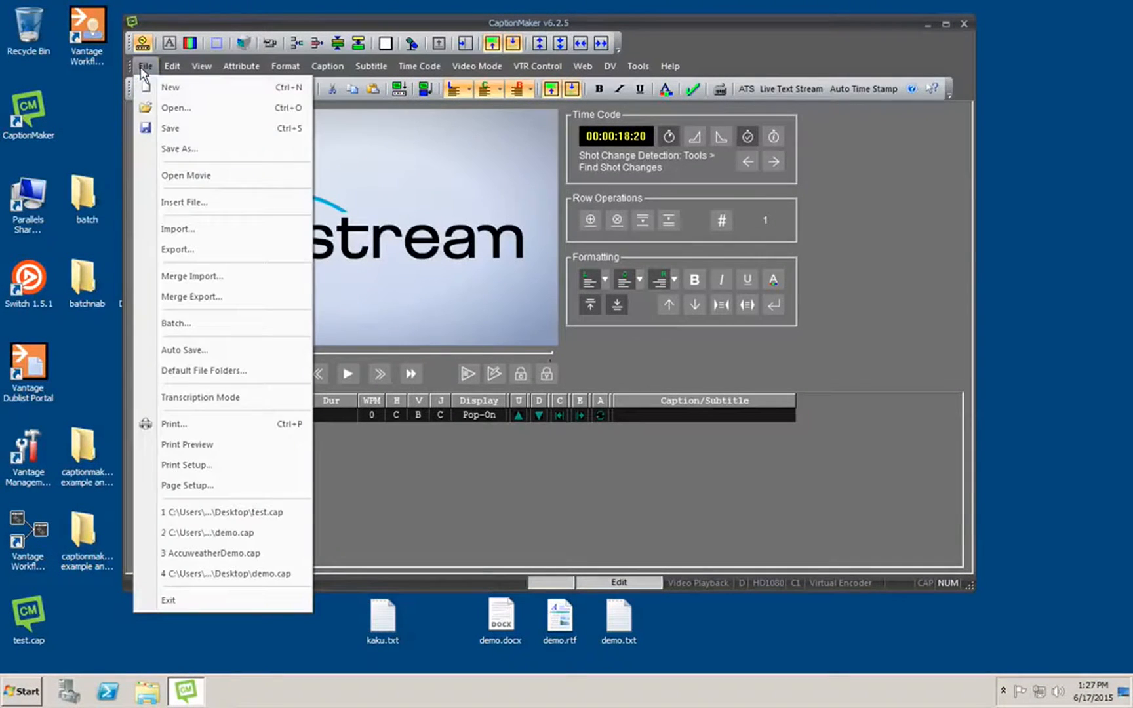
click(185, 230)
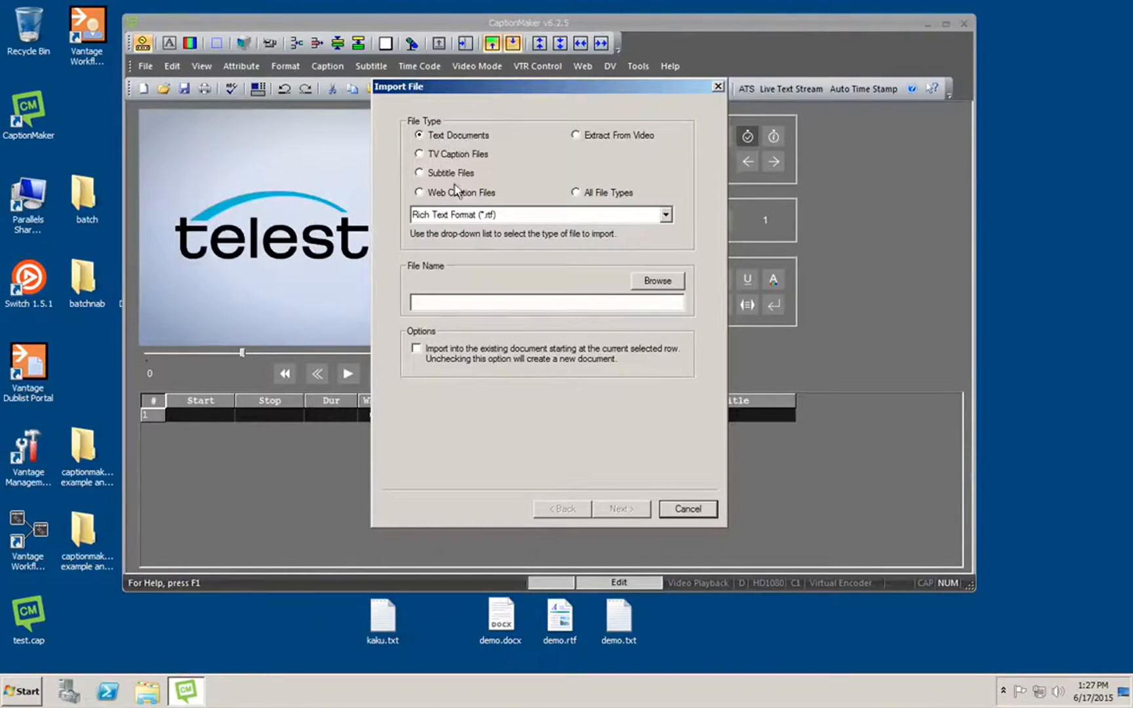
click(457, 219)
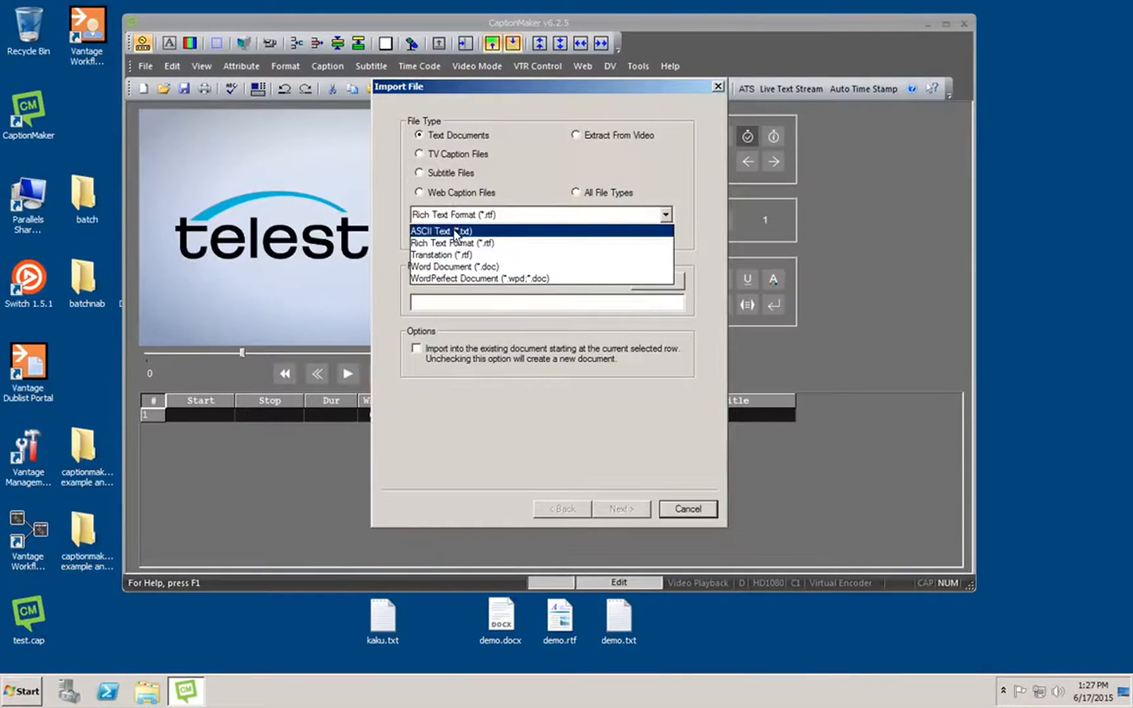
click(458, 231)
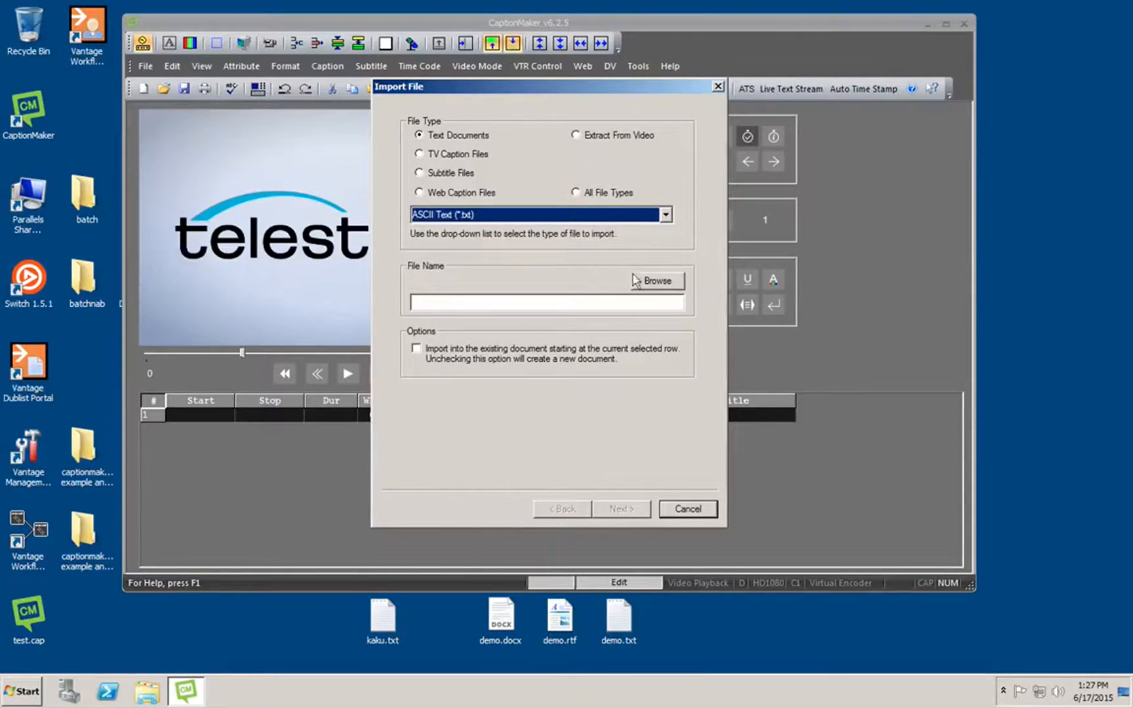
click(654, 279)
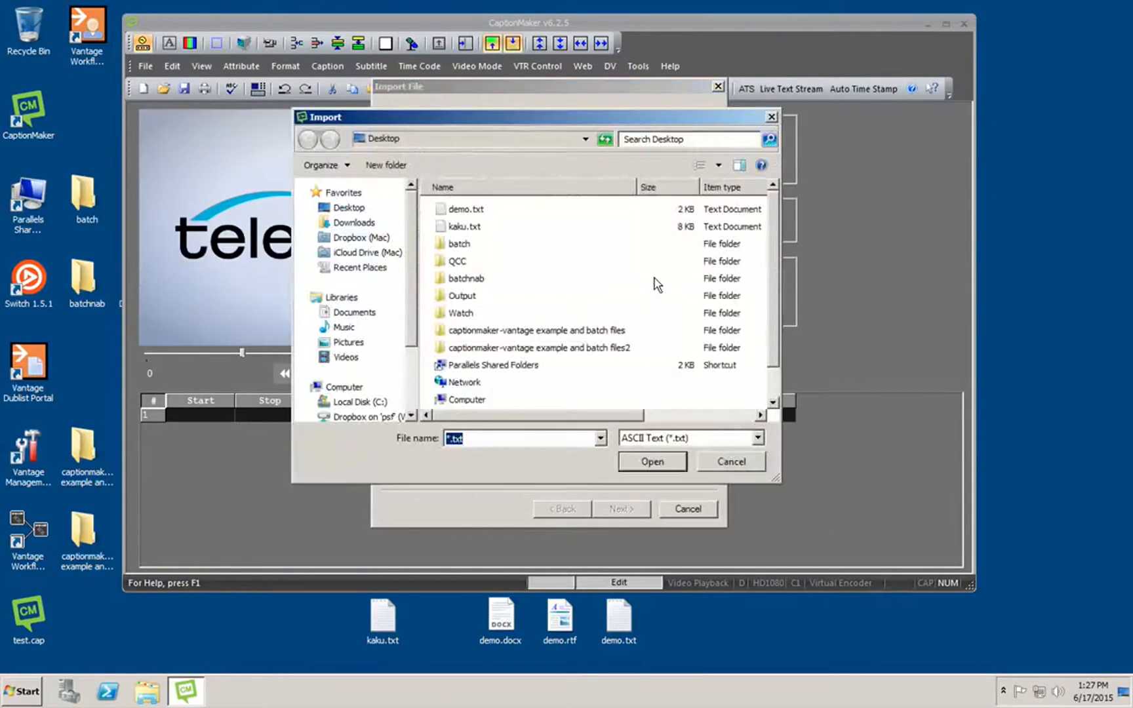
click(469, 228)
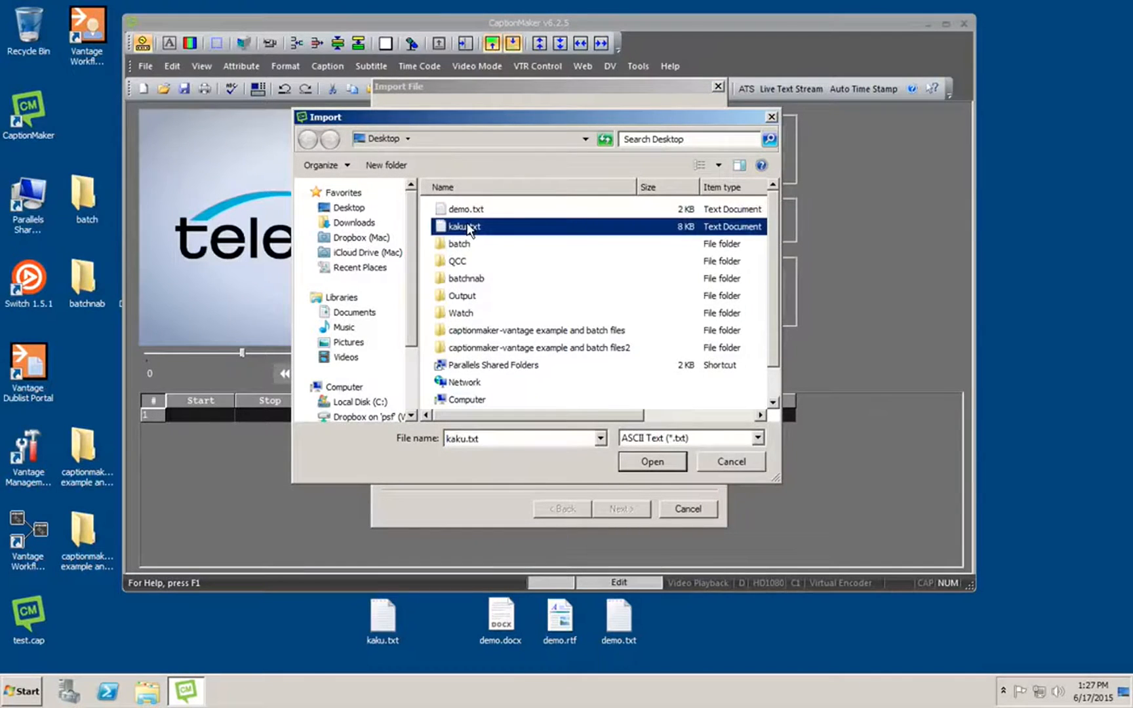
click(652, 462)
click(625, 509)
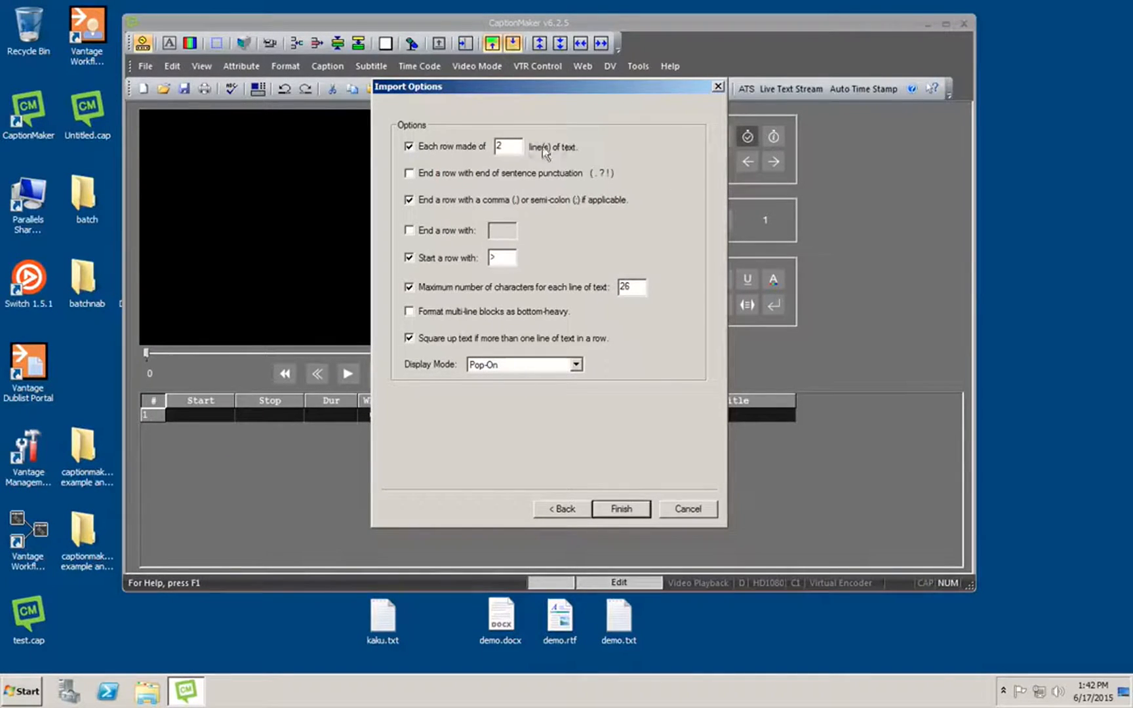
- Complete the kaku.txt import with rows ending at sentence punctuation and starting with ">", using Pop-On display
click(499, 174)
drag(496, 258, 478, 258)
key(Tab)
click(504, 314)
click(550, 310)
click(577, 365)
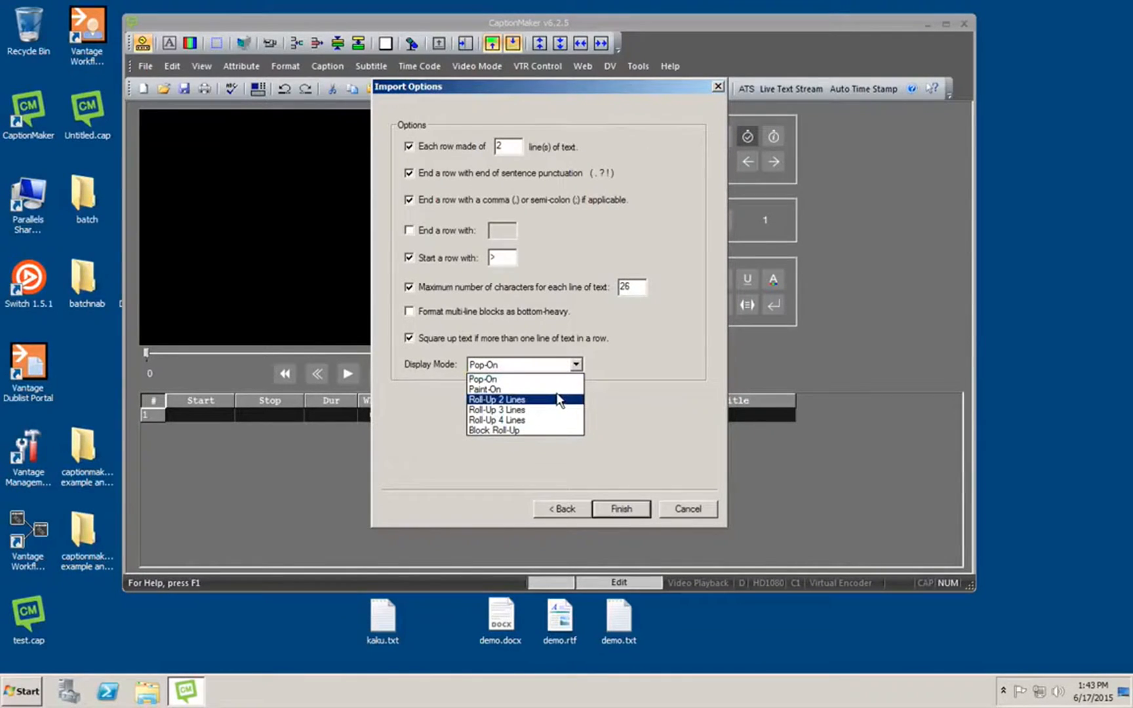
click(628, 380)
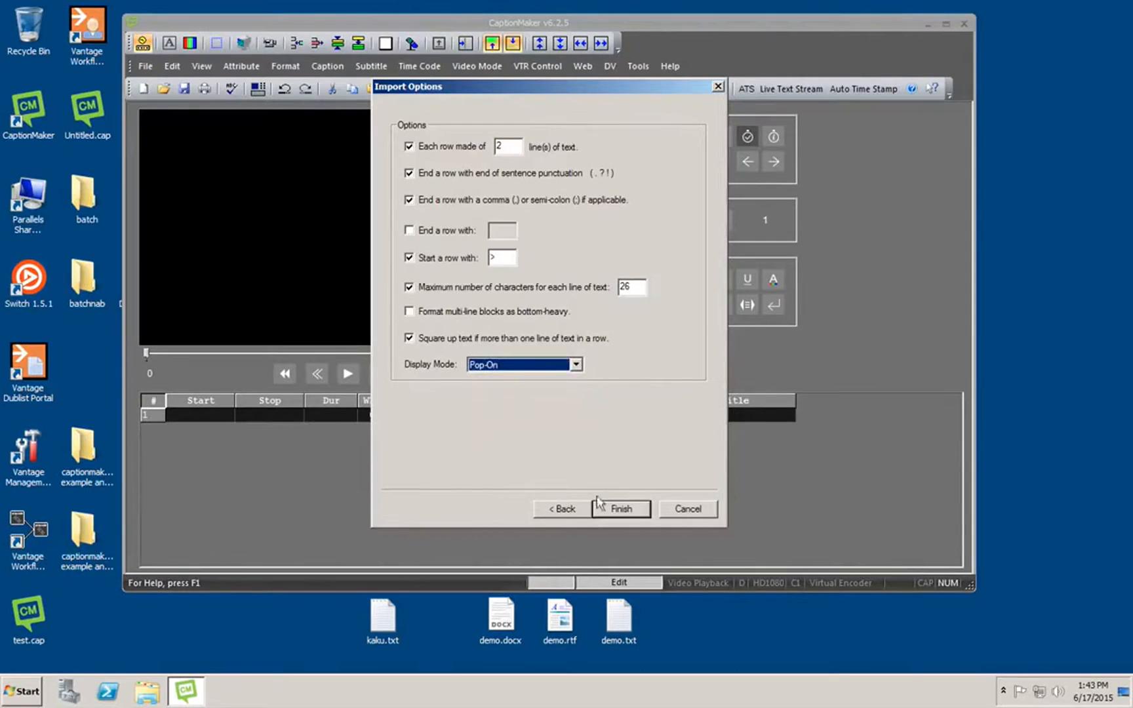
click(620, 509)
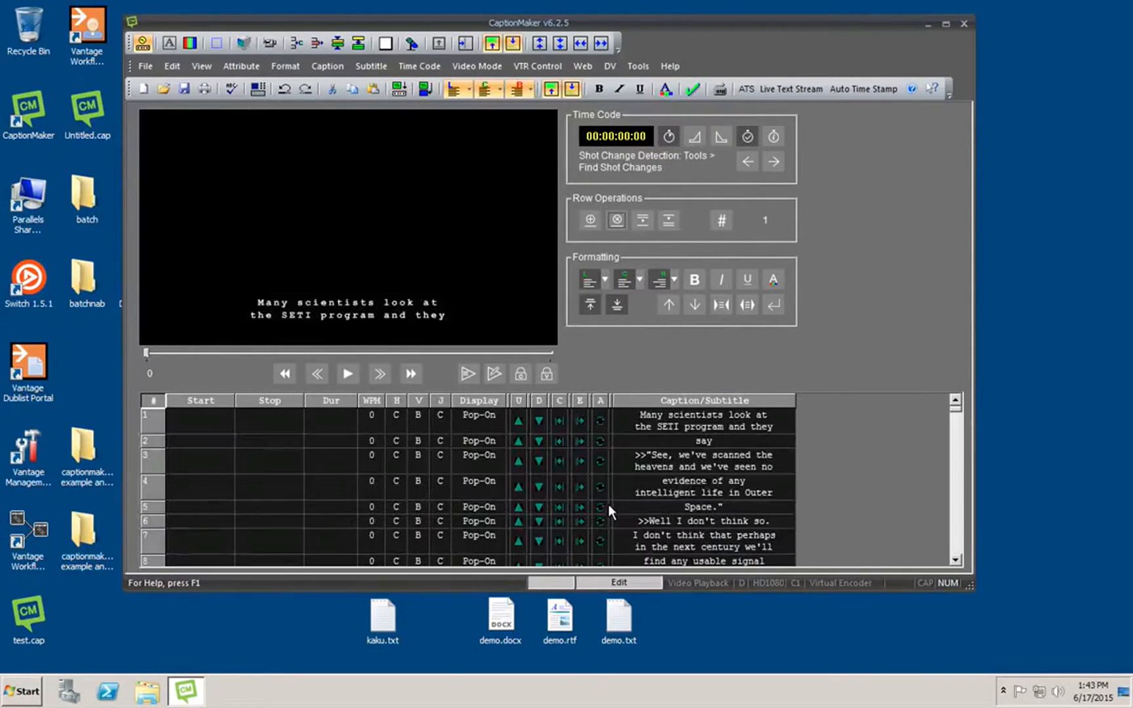
- Check how the ">>" markers start new rows in the captions imported from kaku.txt
click(729, 482)
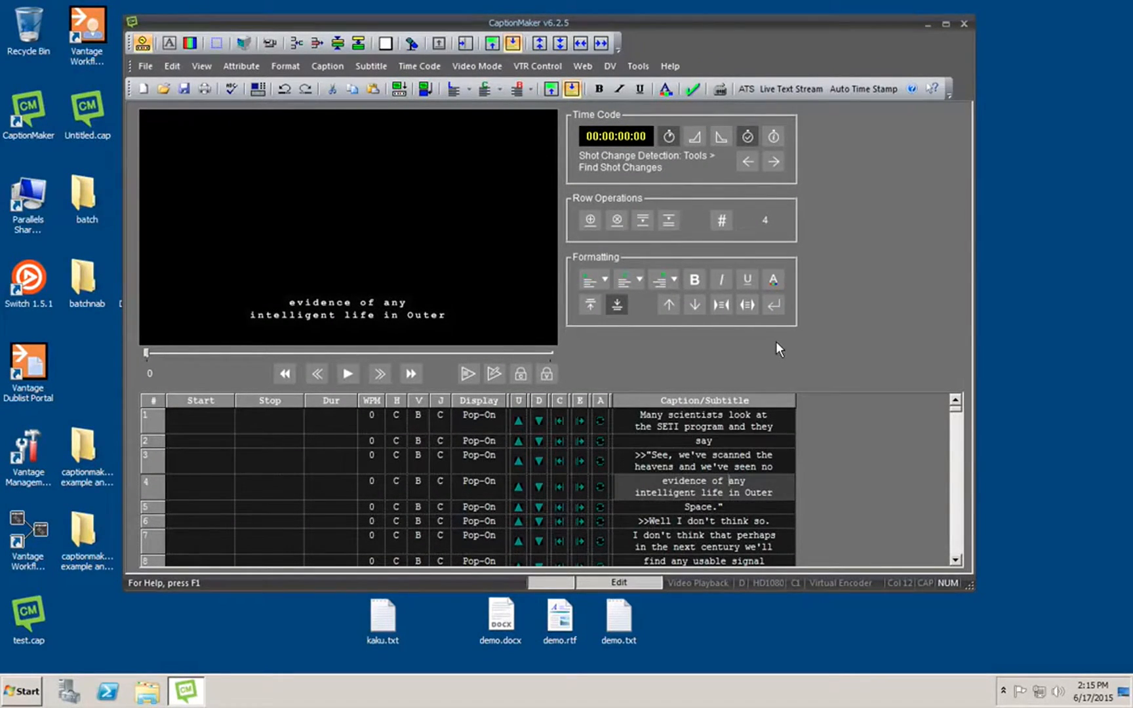
click(648, 464)
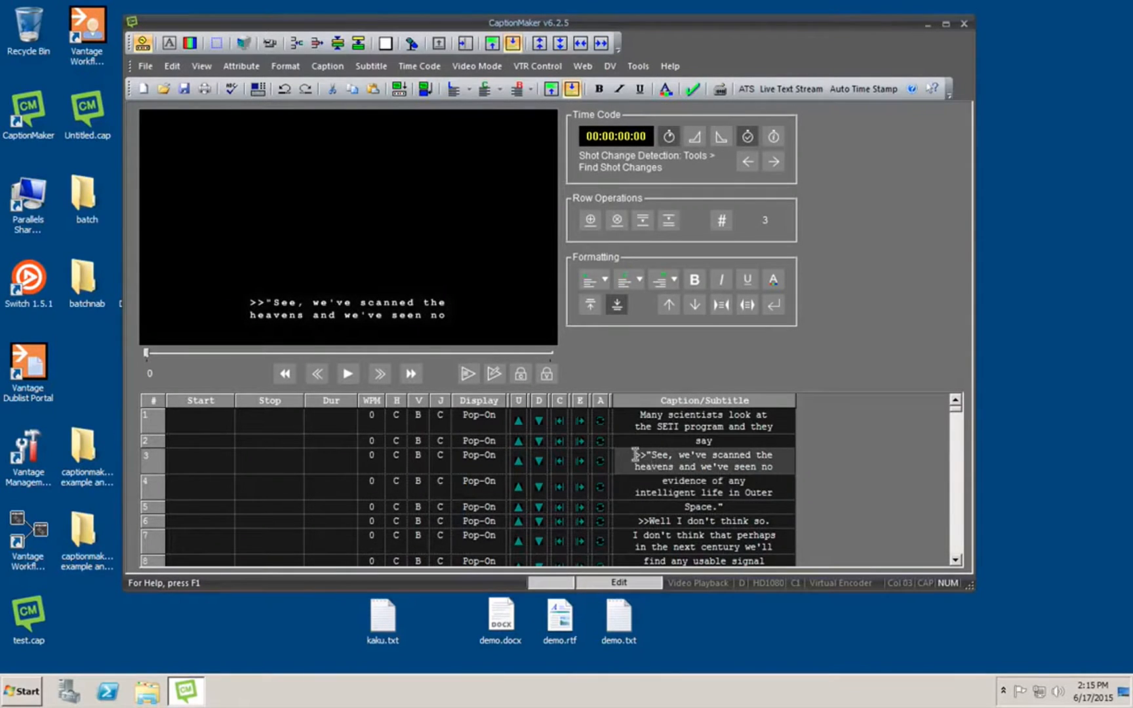
click(660, 458)
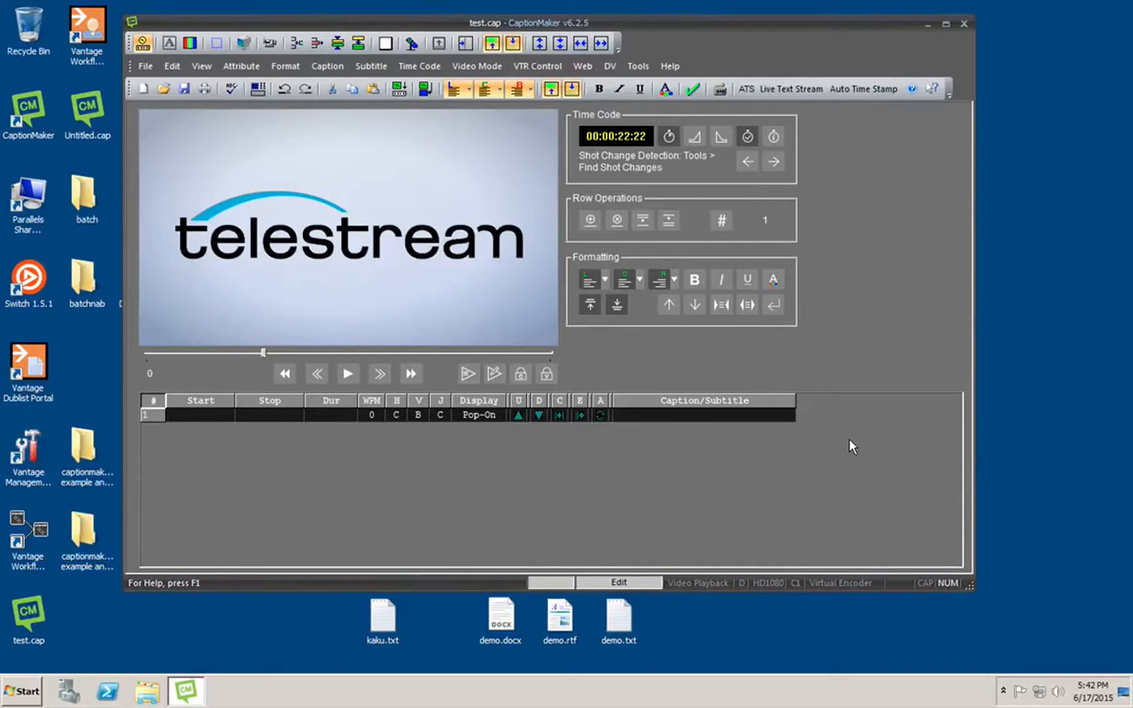
- Confirm the paste options with pasted text always broken up into multiple cells
click(169, 64)
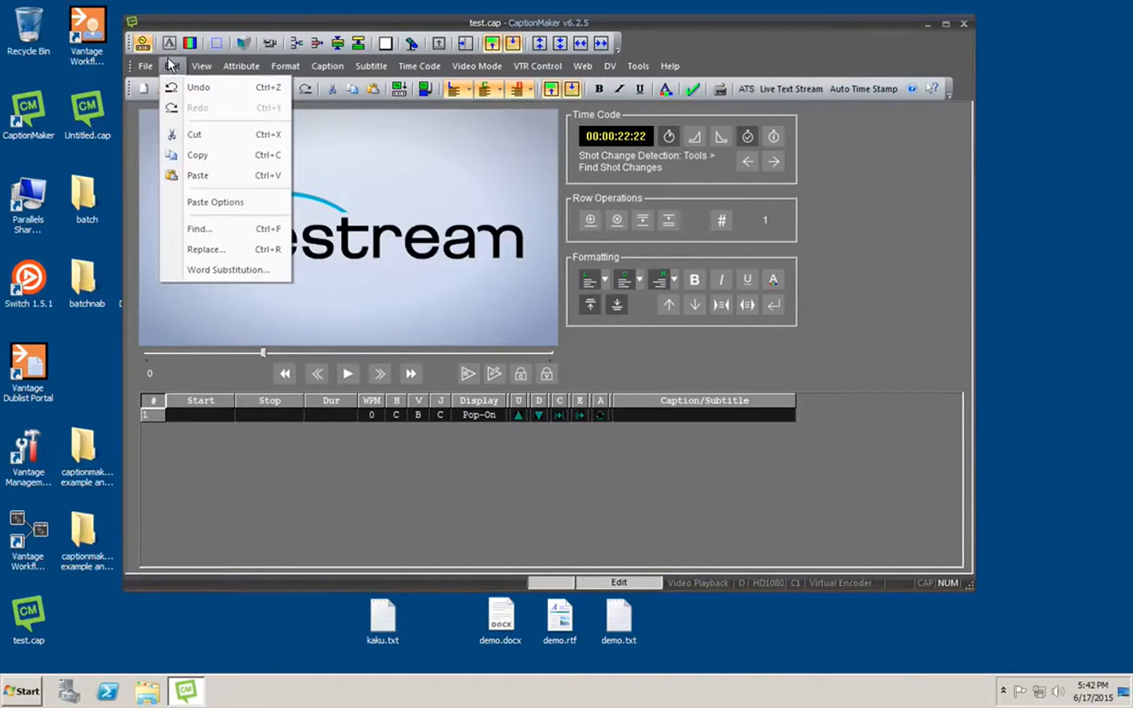
click(195, 203)
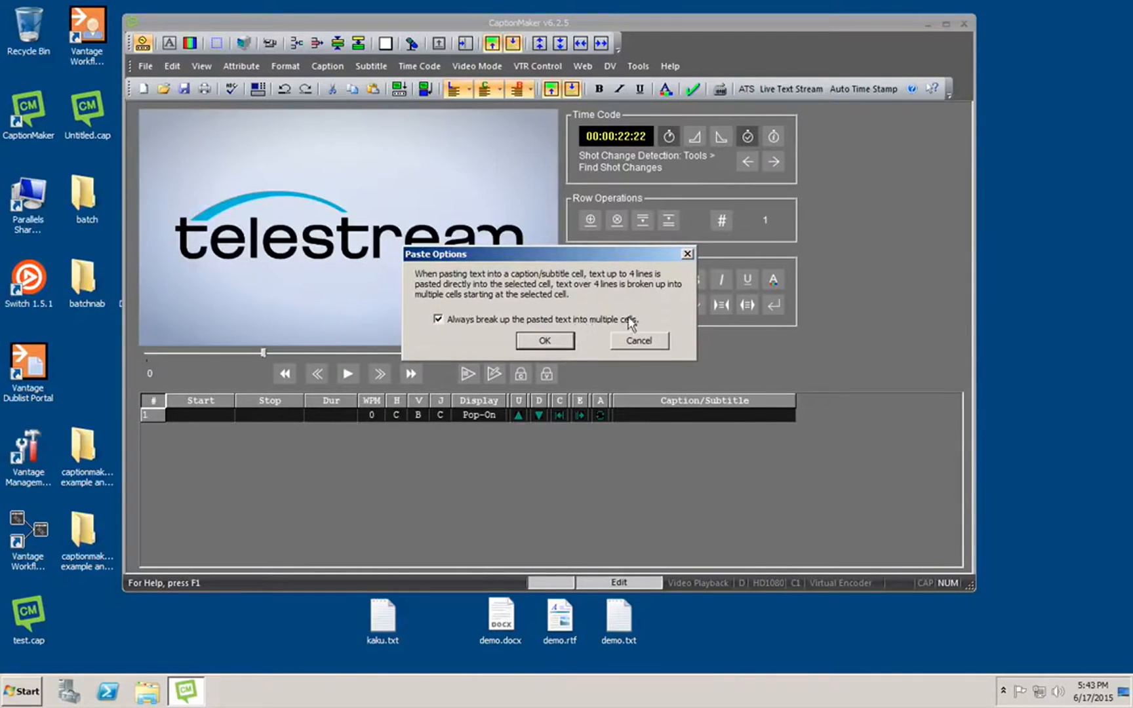
click(547, 341)
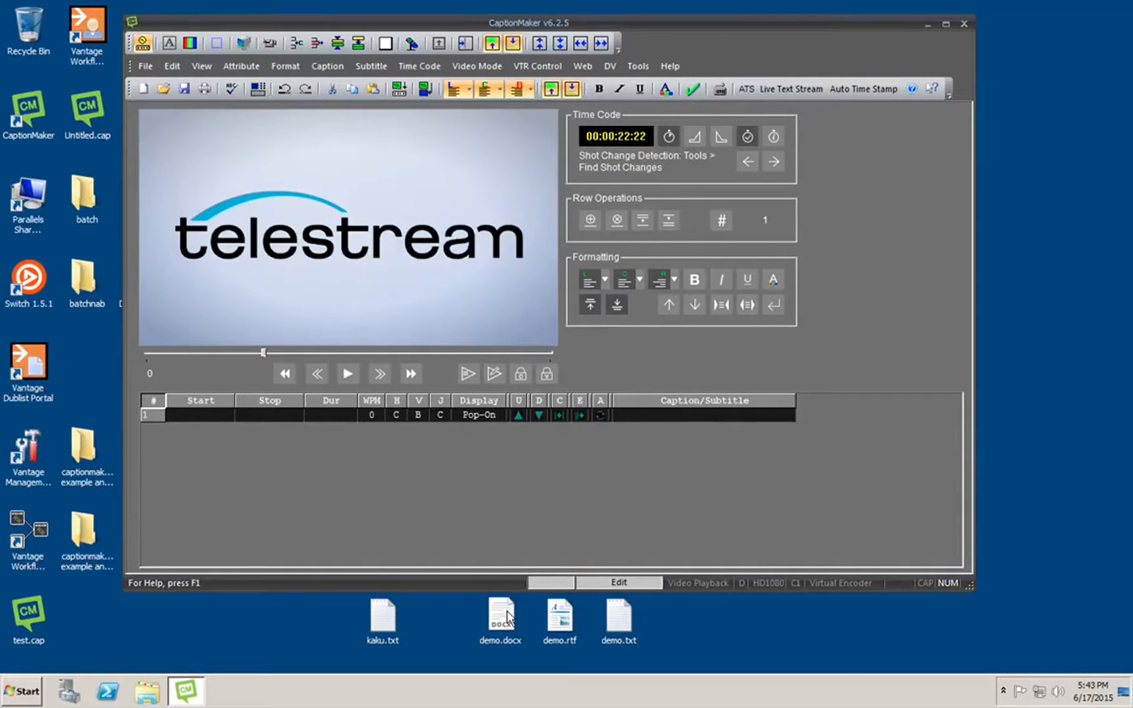
- Open demo.txt from the desktop in WordPad, copy its entire text and close it
double_click(619, 617)
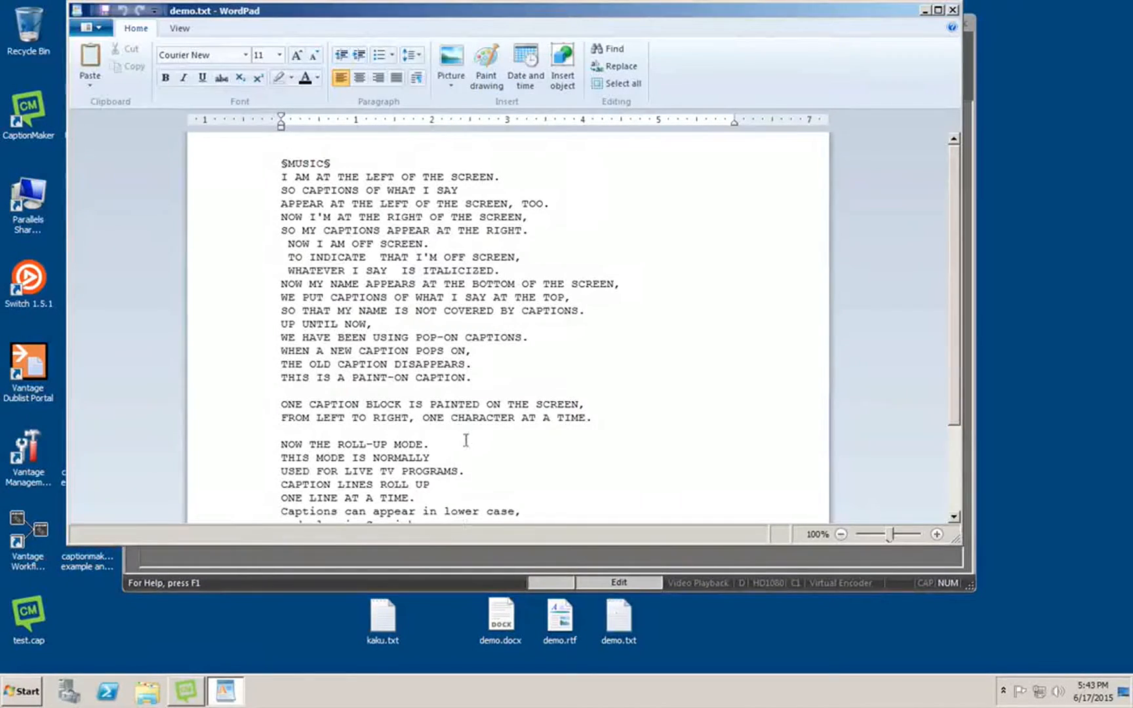
click(459, 437)
key(ctrl+a)
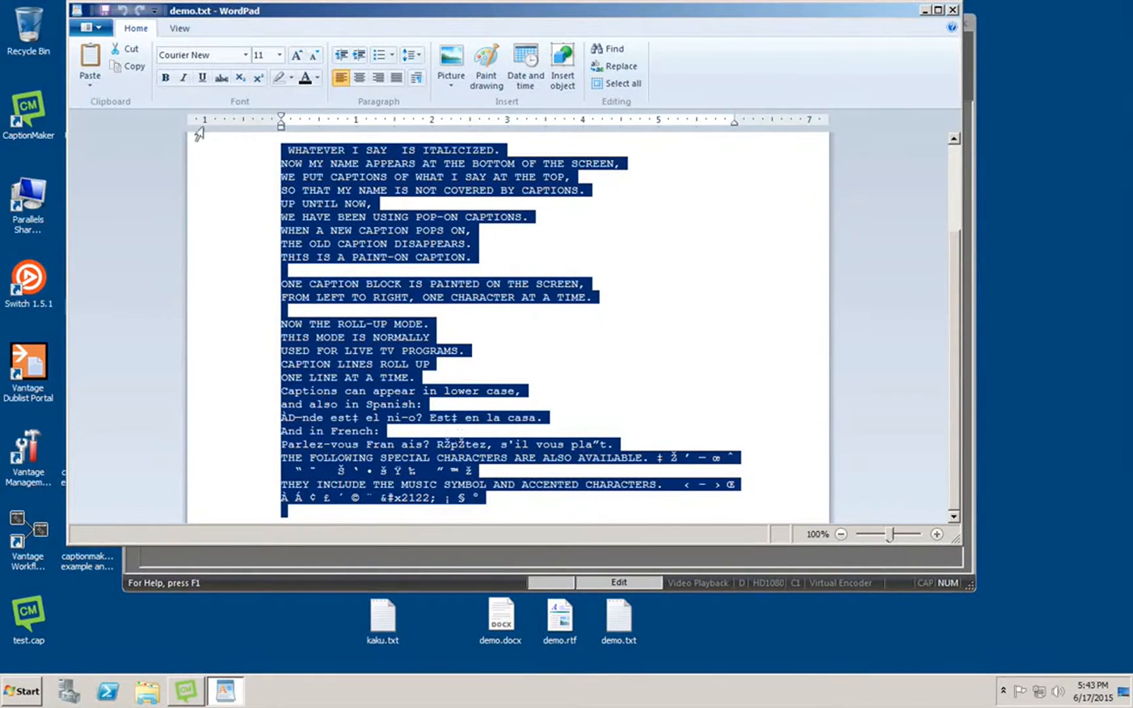
click(951, 12)
- Paste the copied text into caption row 1 as unformatted free form text, with 2-line rows and at most 26 characters per line
click(703, 414)
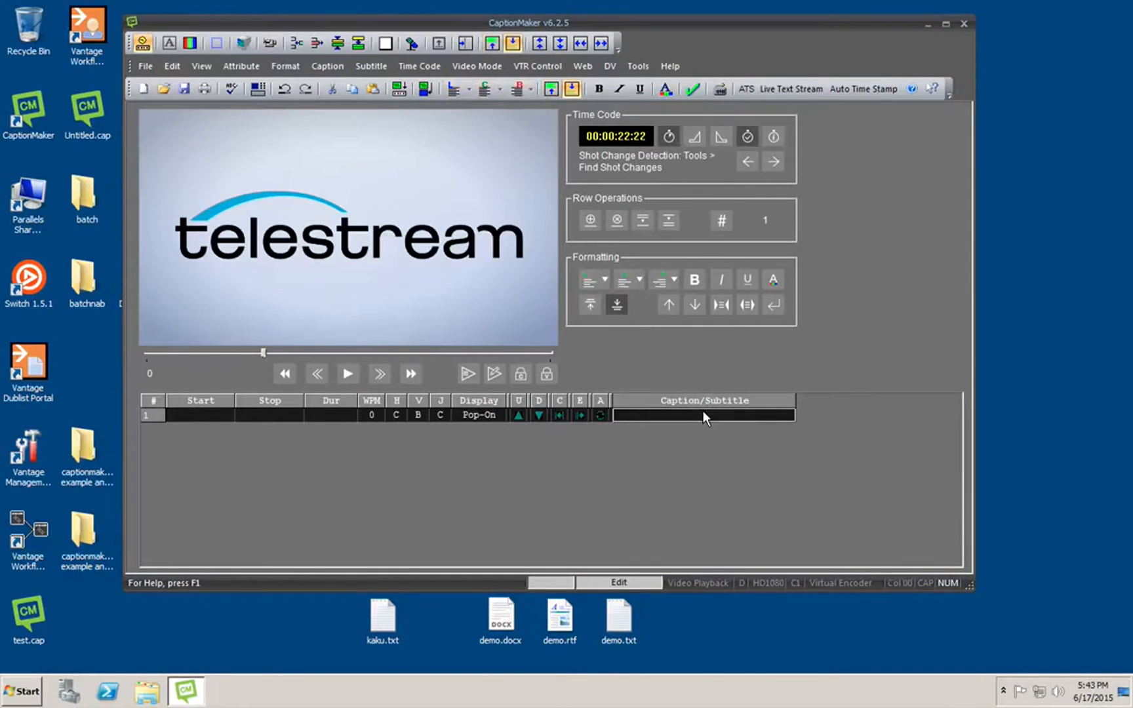
key(ctrl+v)
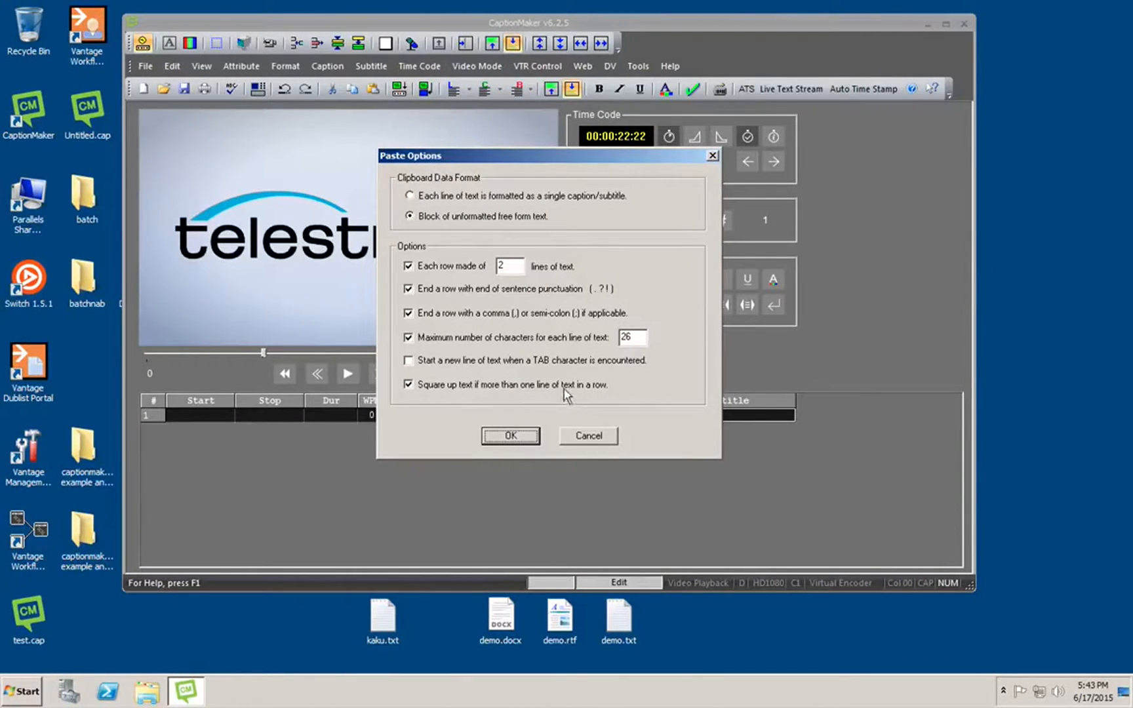
click(508, 435)
click(703, 449)
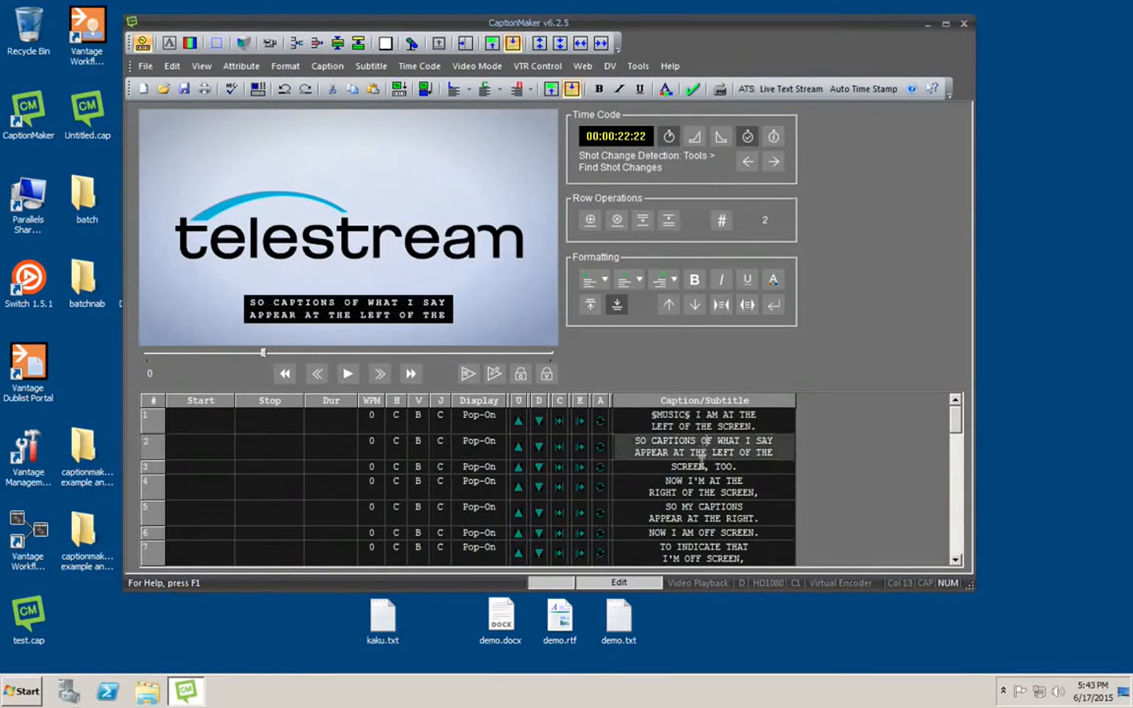
click(700, 485)
click(699, 505)
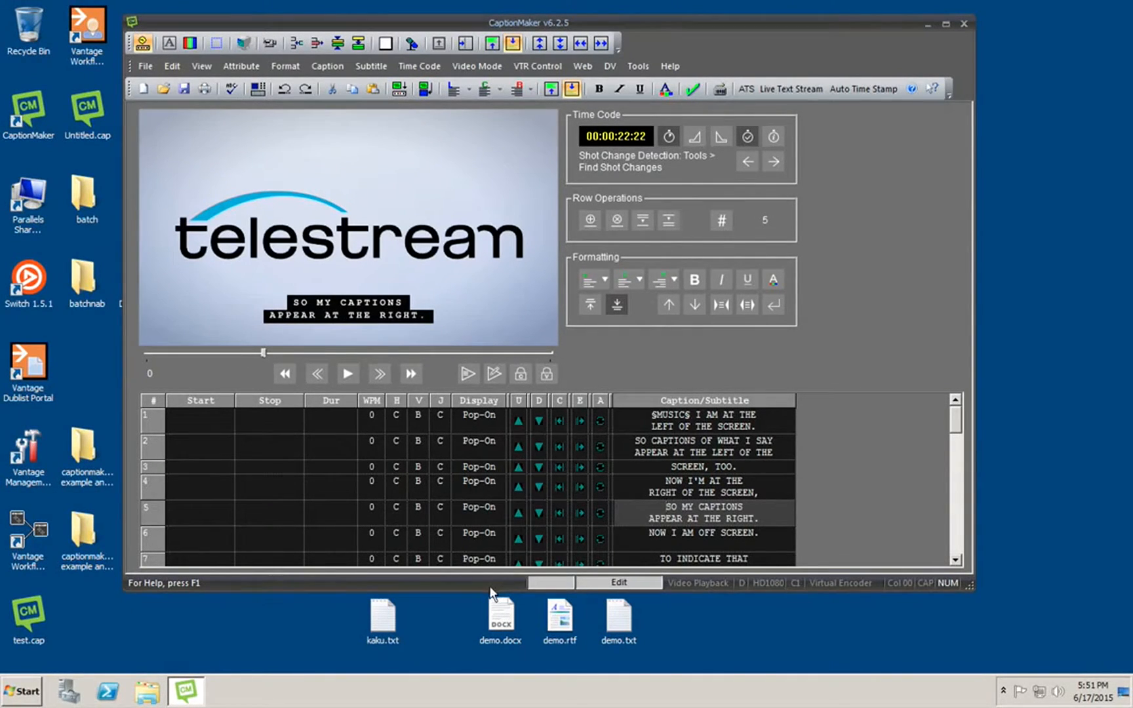
- Copy the passage from "Our galaxy is a hundred thousand light years" to "where the light is." from kaku.txt in WordPad
double_click(383, 616)
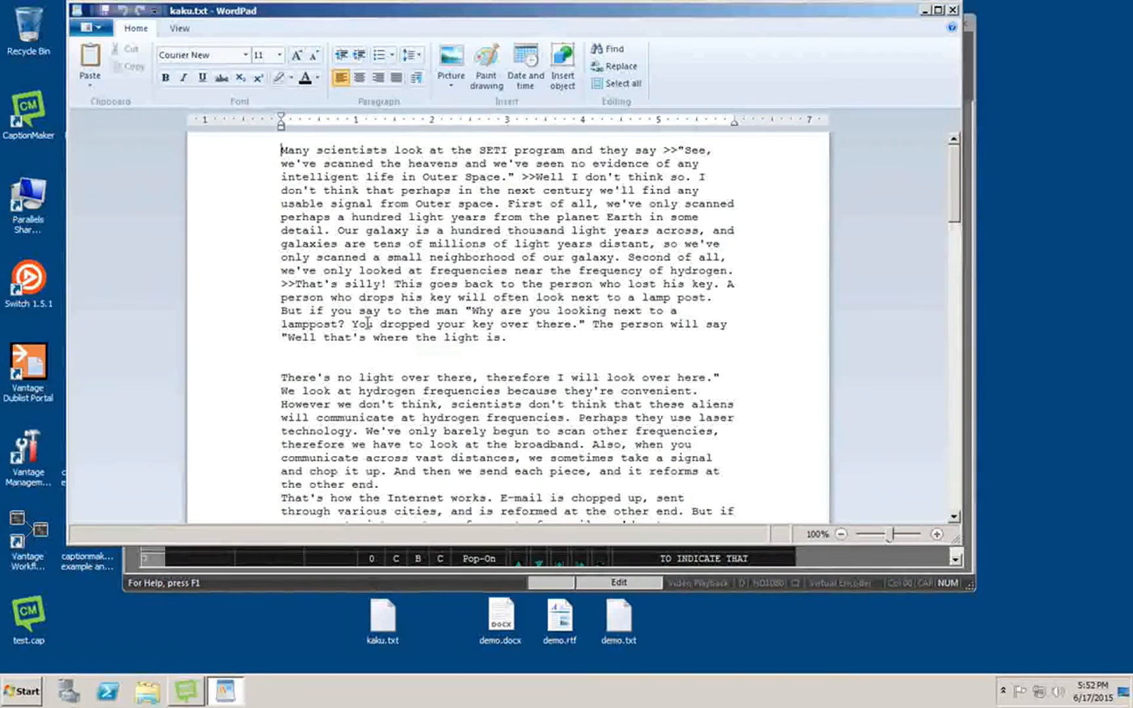
drag(338, 230, 534, 338)
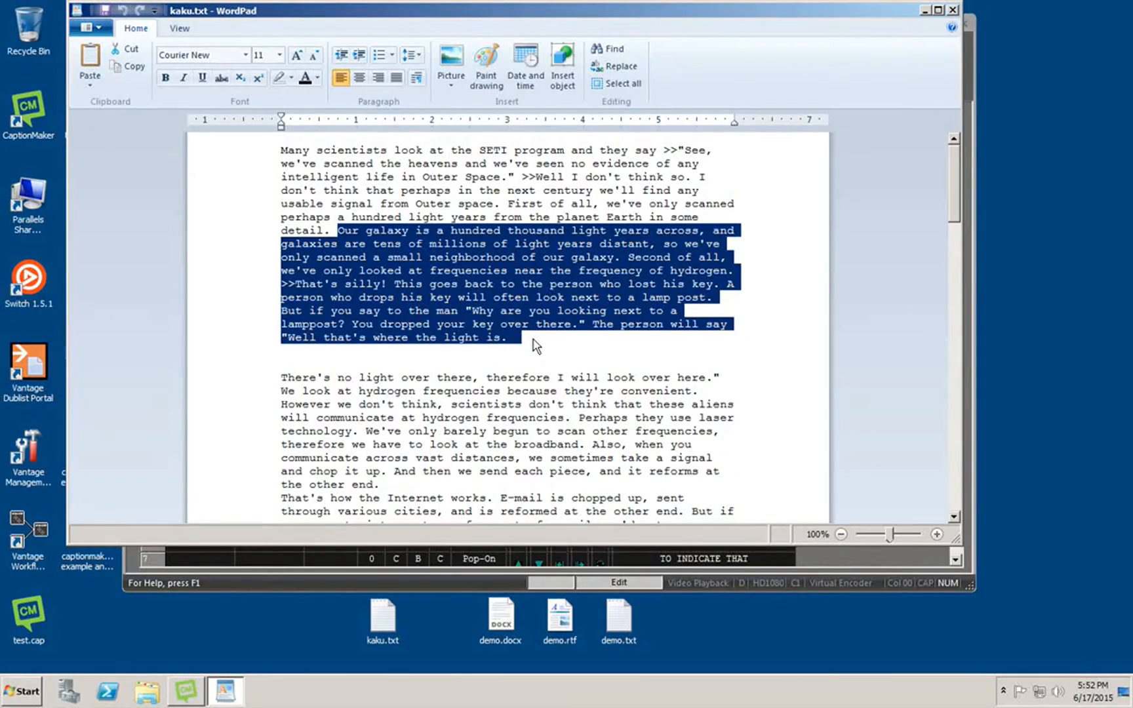
click(952, 10)
- Insert an empty row above caption row 4, "NOW I'M AT THE RIGHT OF THE SCREEN,"
click(722, 481)
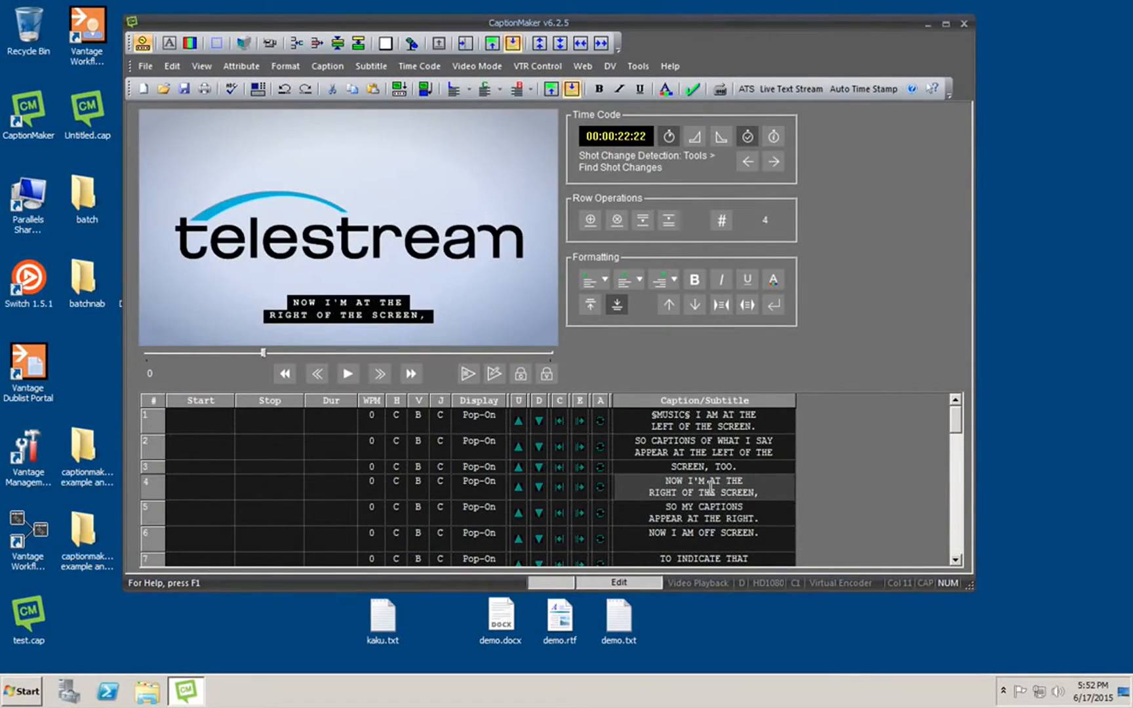
click(707, 482)
click(699, 506)
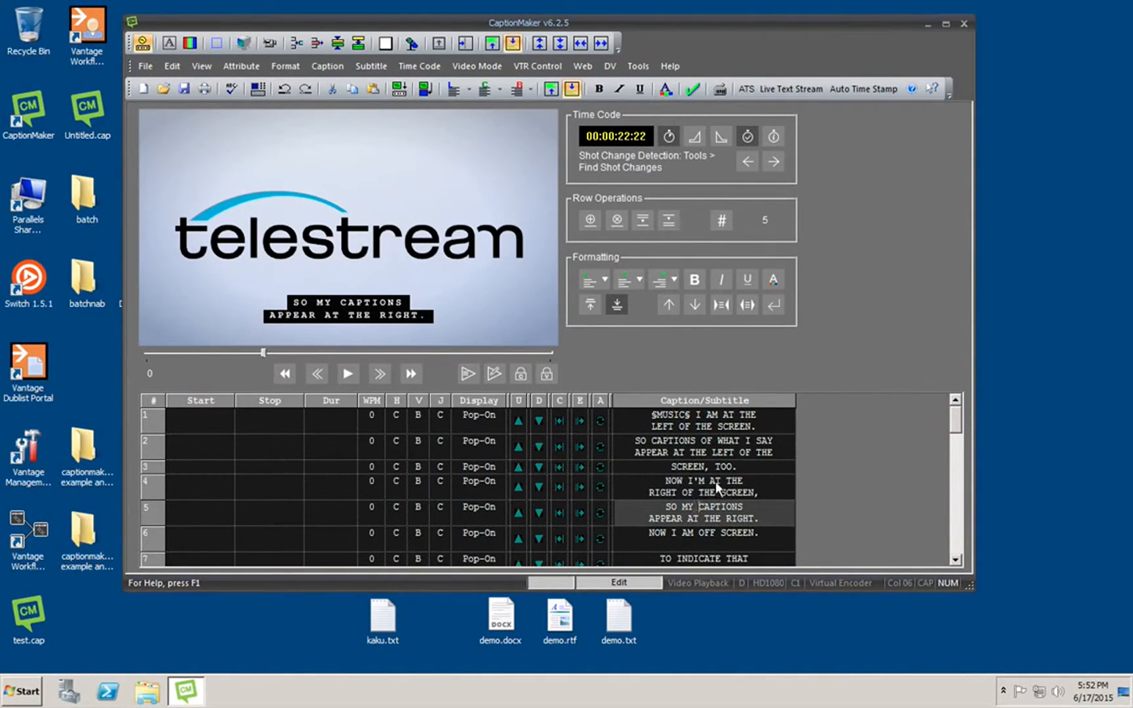
click(716, 482)
click(149, 488)
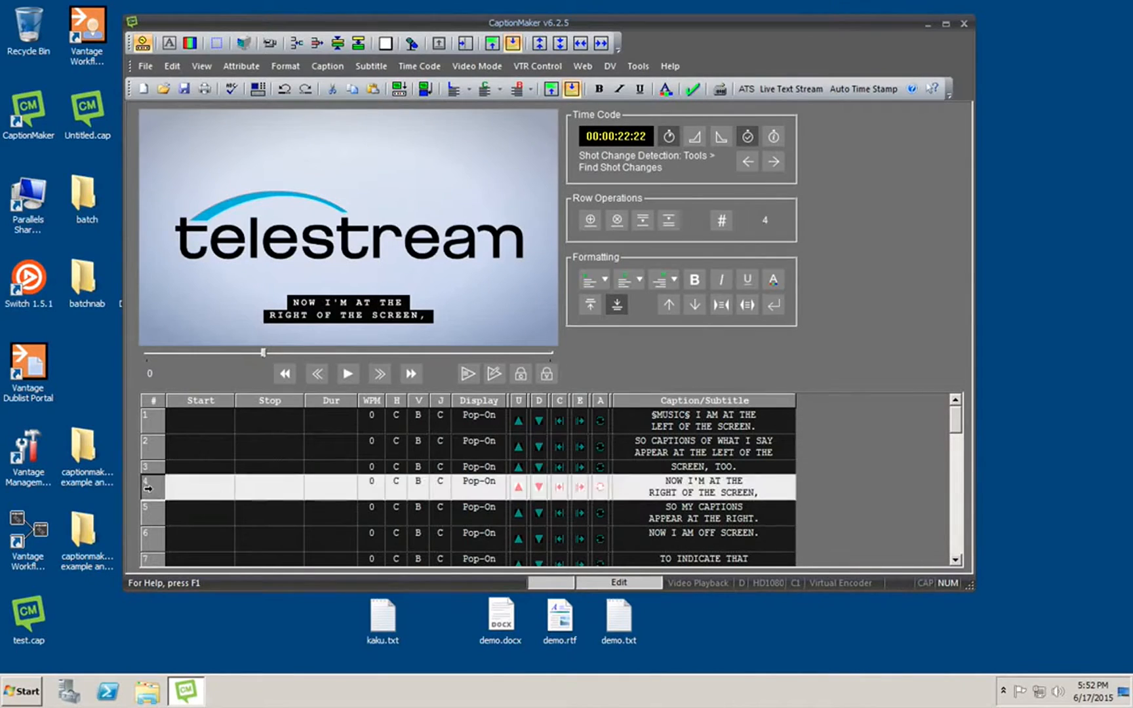
click(589, 221)
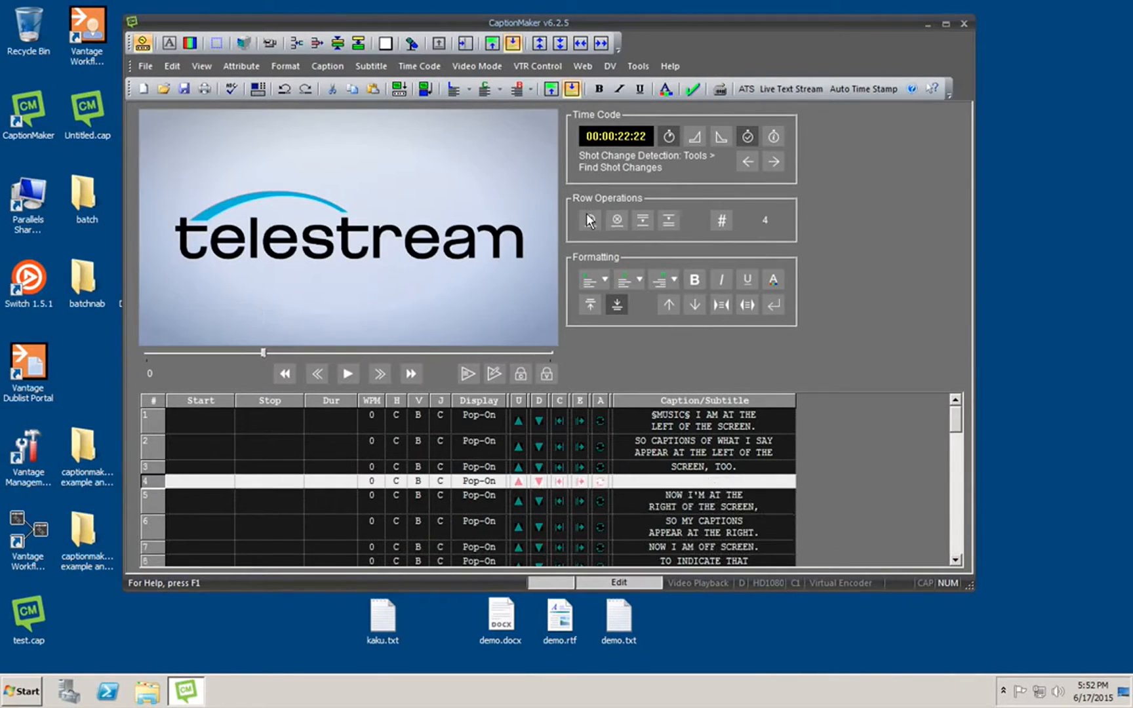
- Paste the copied kaku.txt passage into the empty caption row 4
click(653, 481)
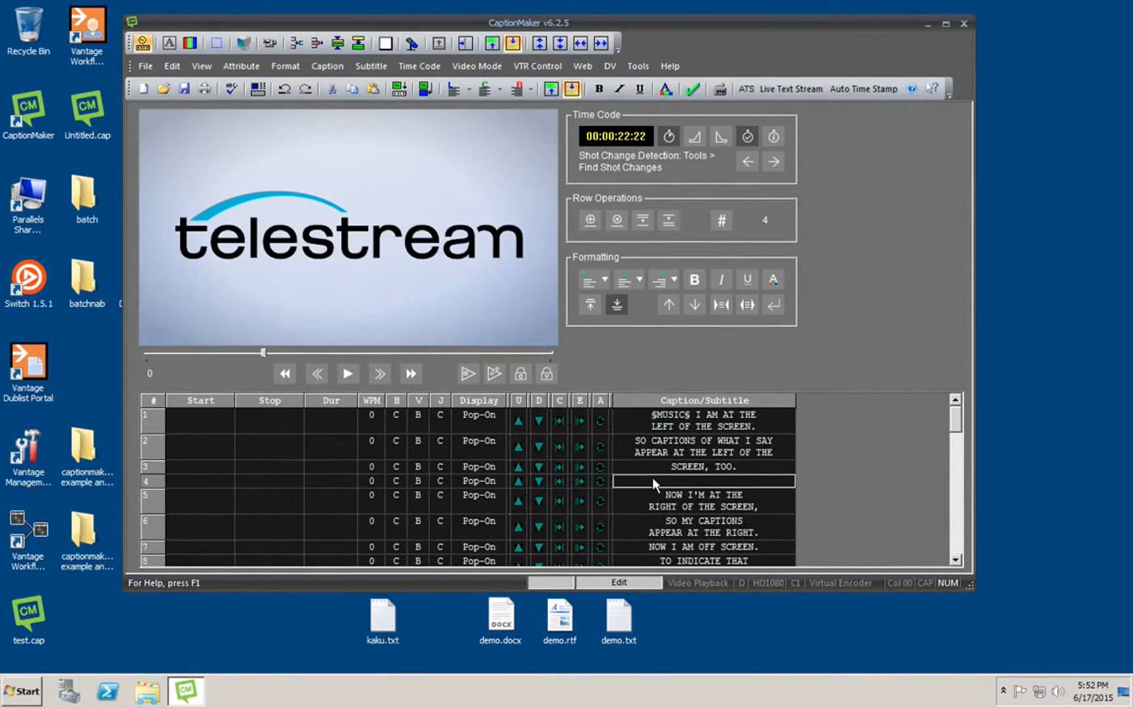
key(ctrl+v)
click(518, 433)
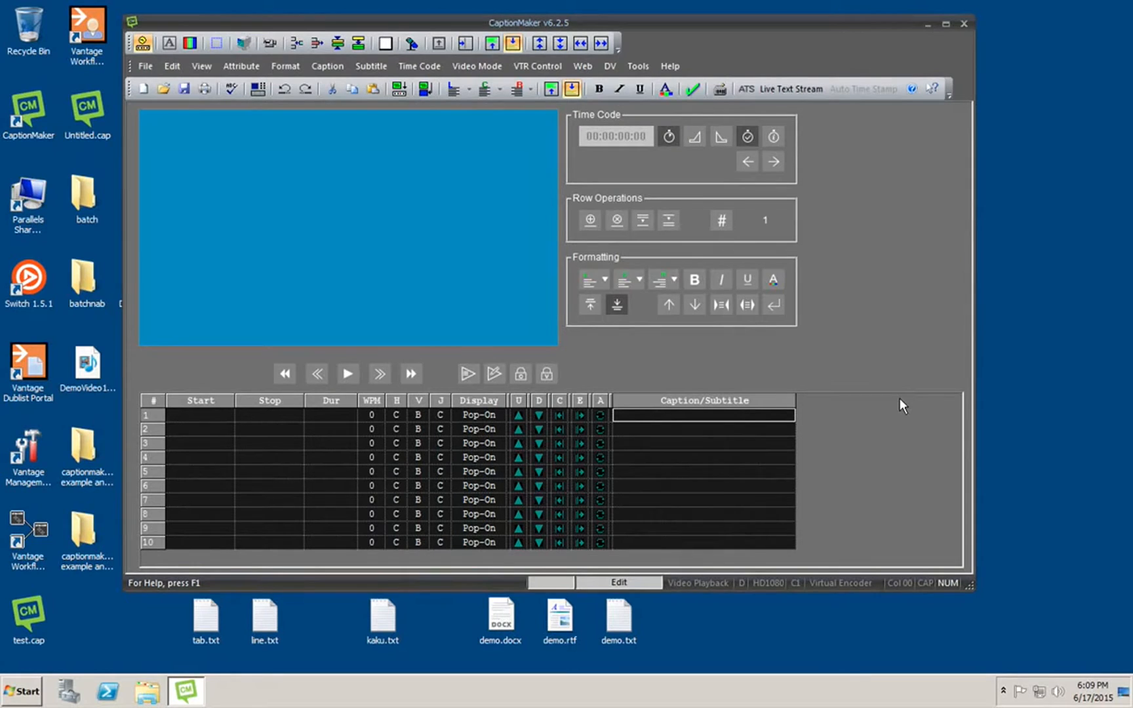
- Examine the tab-separated time codes and text in tab.txt and the line-by-line time code layout in line.txt in WordPad
double_click(193, 611)
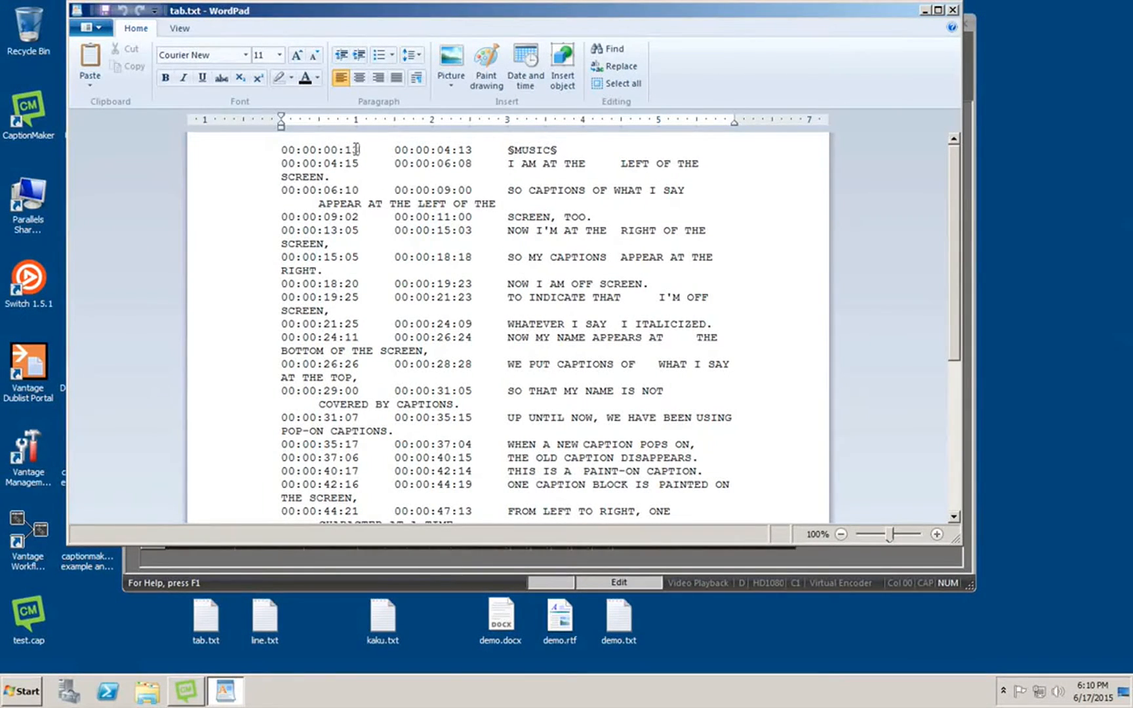
drag(359, 150, 379, 149)
drag(509, 150, 477, 154)
drag(586, 163, 620, 164)
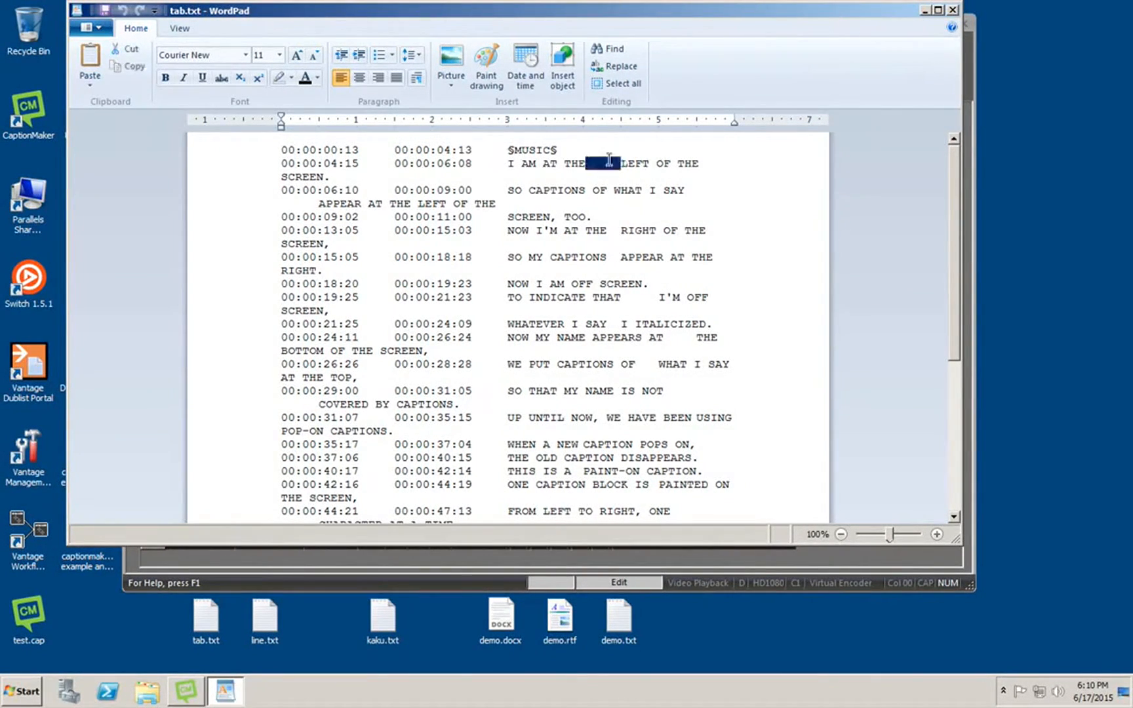
click(952, 9)
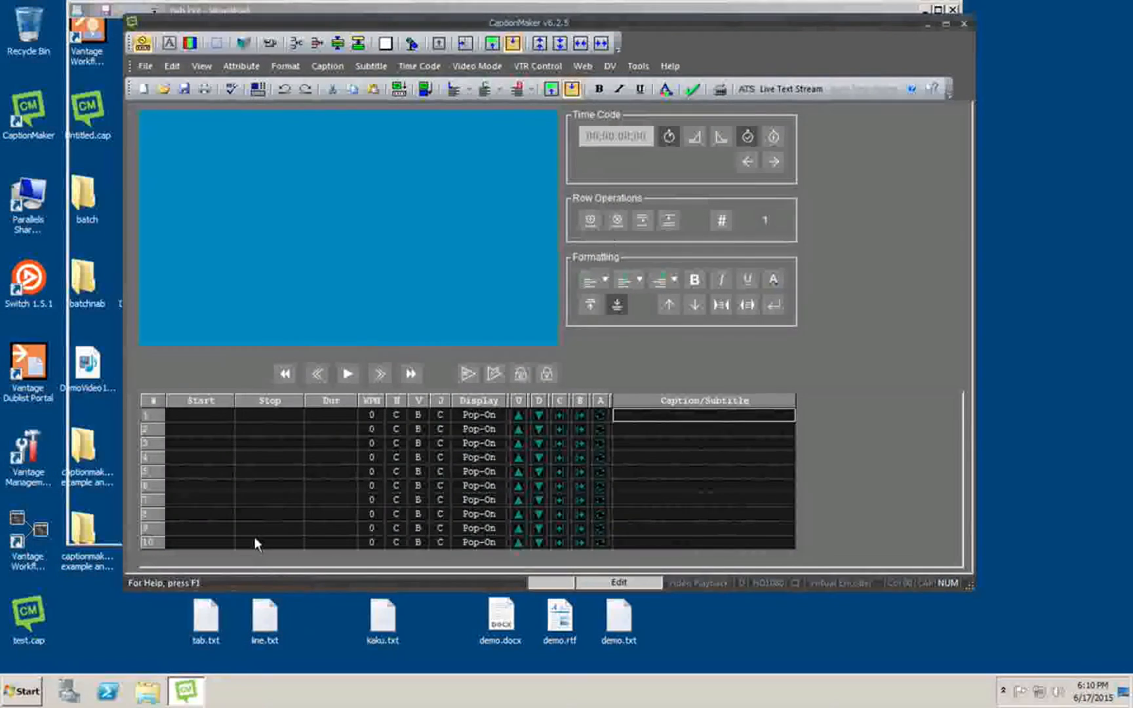
double_click(264, 616)
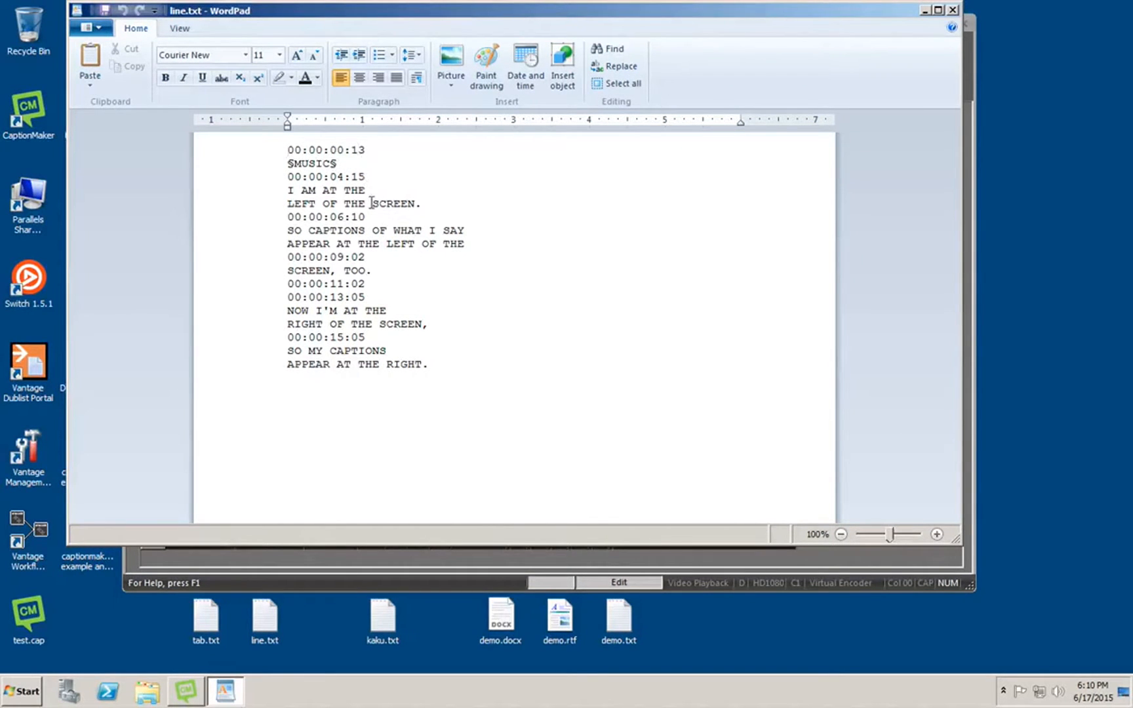
click(953, 10)
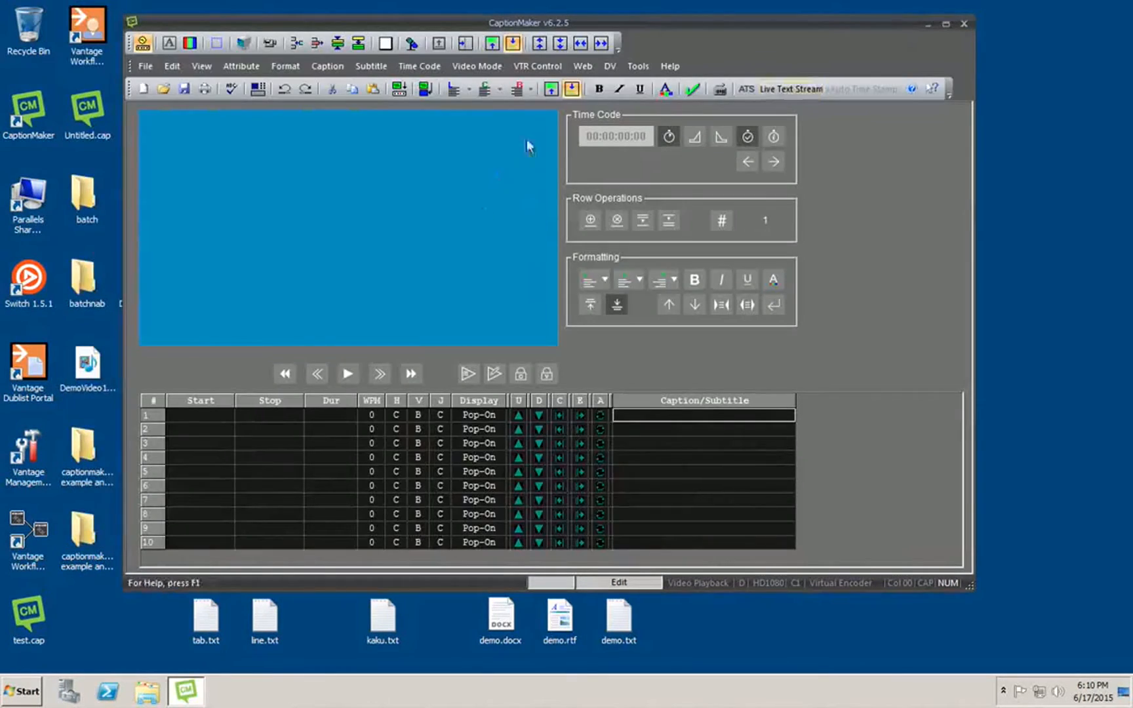
- Choose tab.txt from the Desktop as the ASCII text document to import into a new document
click(145, 65)
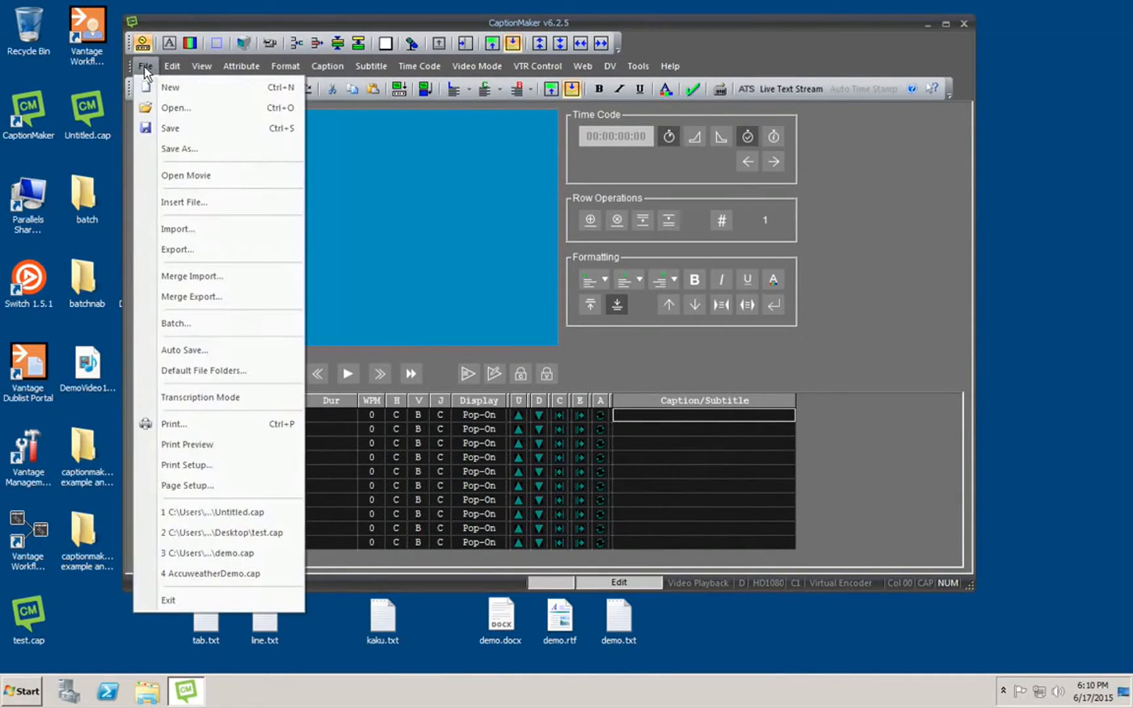
click(161, 231)
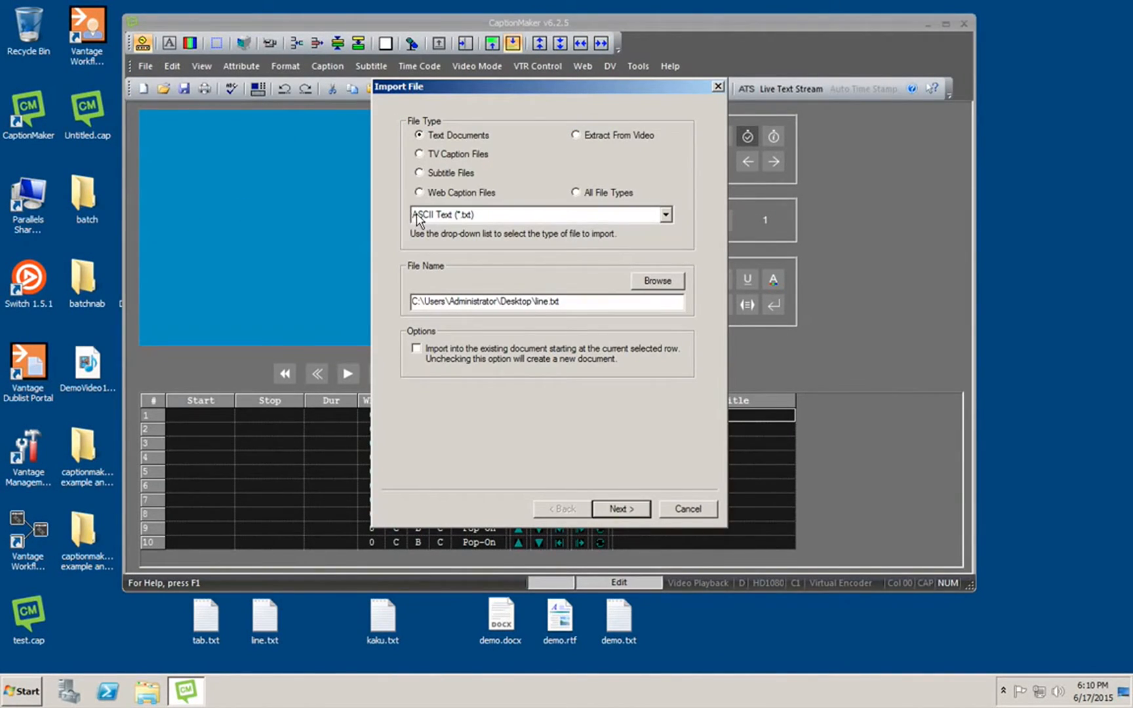
click(649, 284)
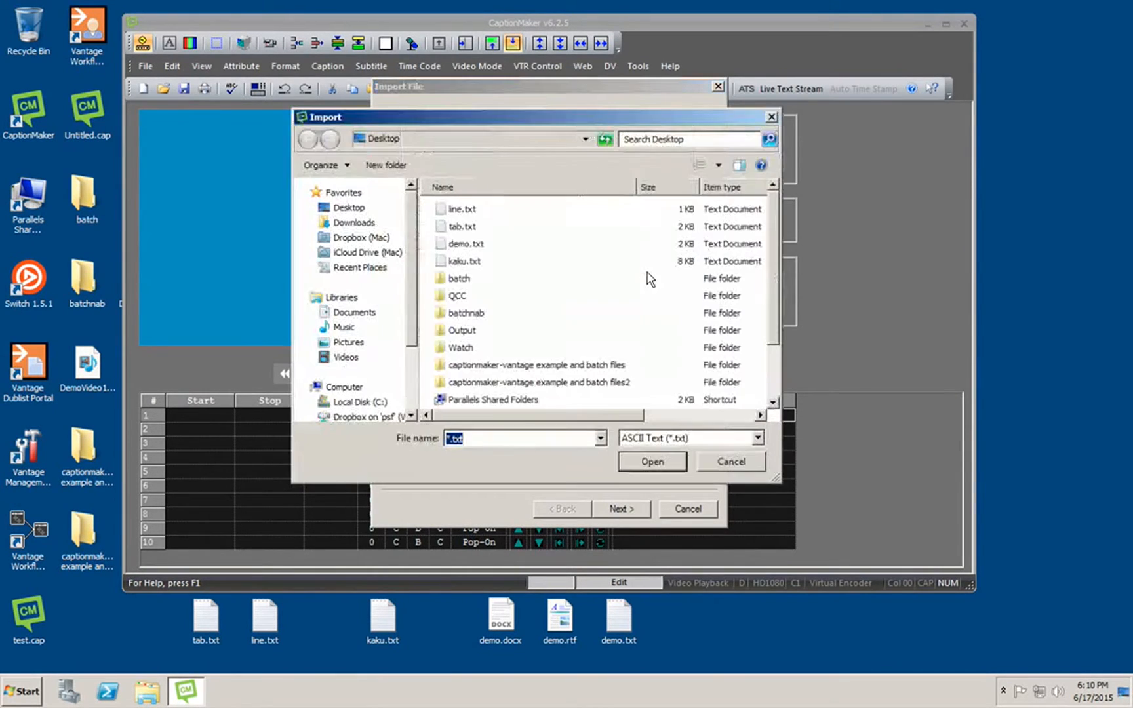
click(455, 228)
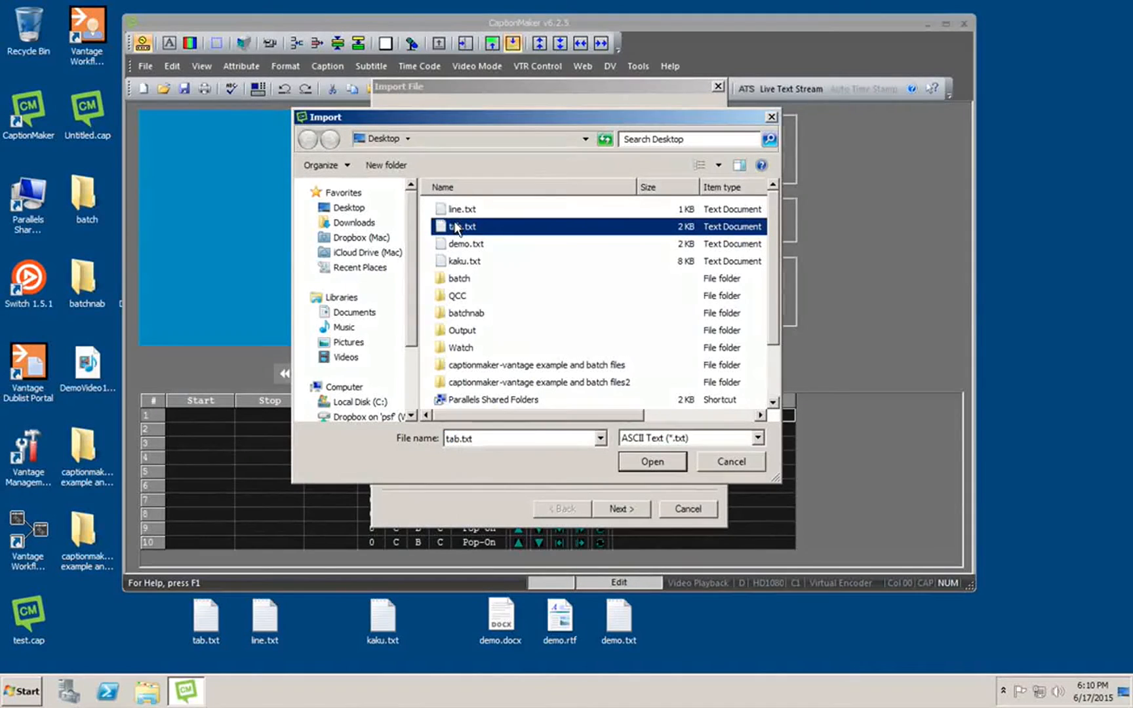
click(641, 460)
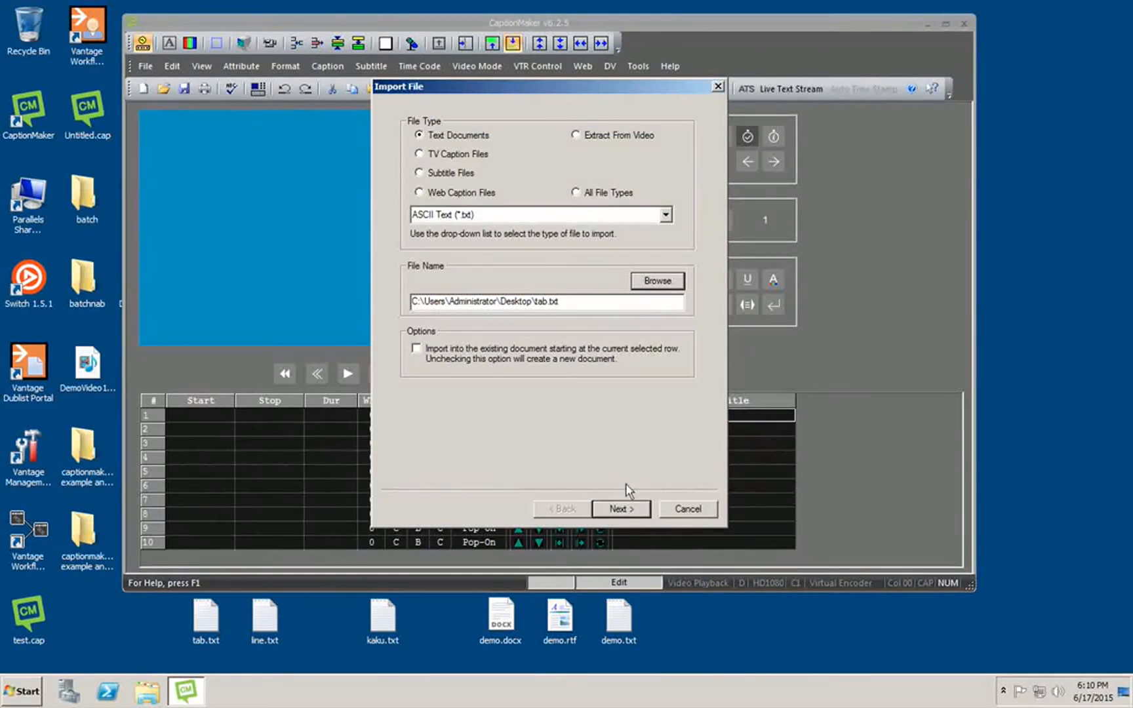
click(617, 509)
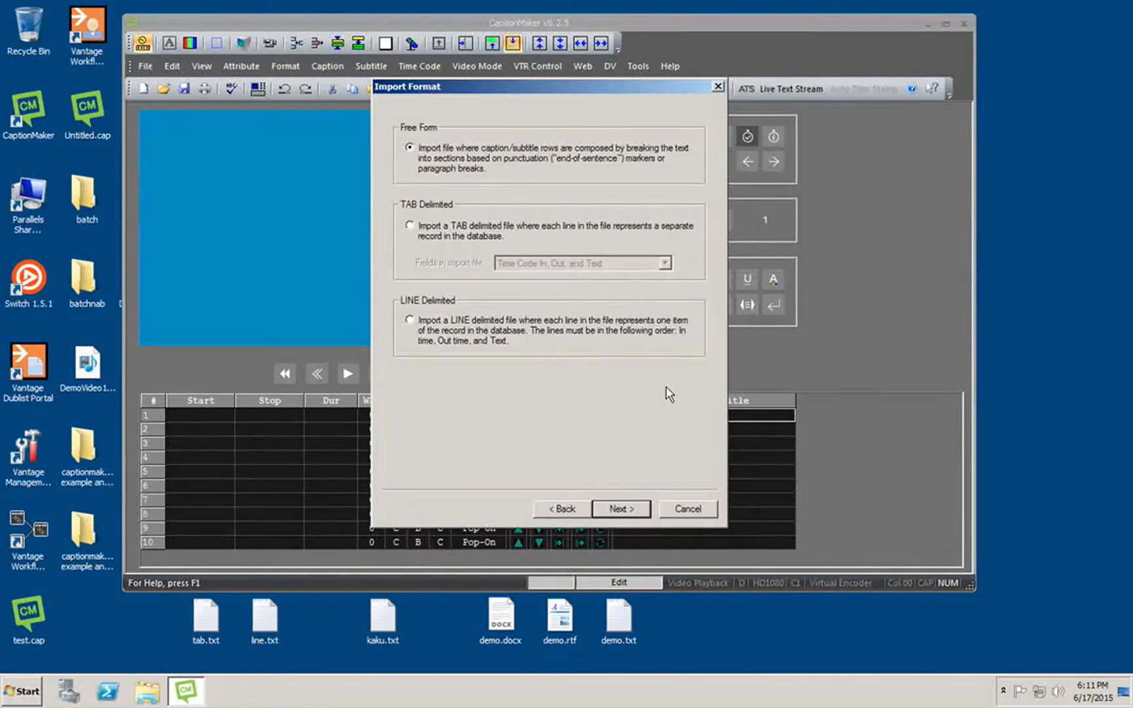
- Import the file as TAB delimited with the fields Time Code In, Out, and Text, and check caption rows 2 and 3
click(410, 227)
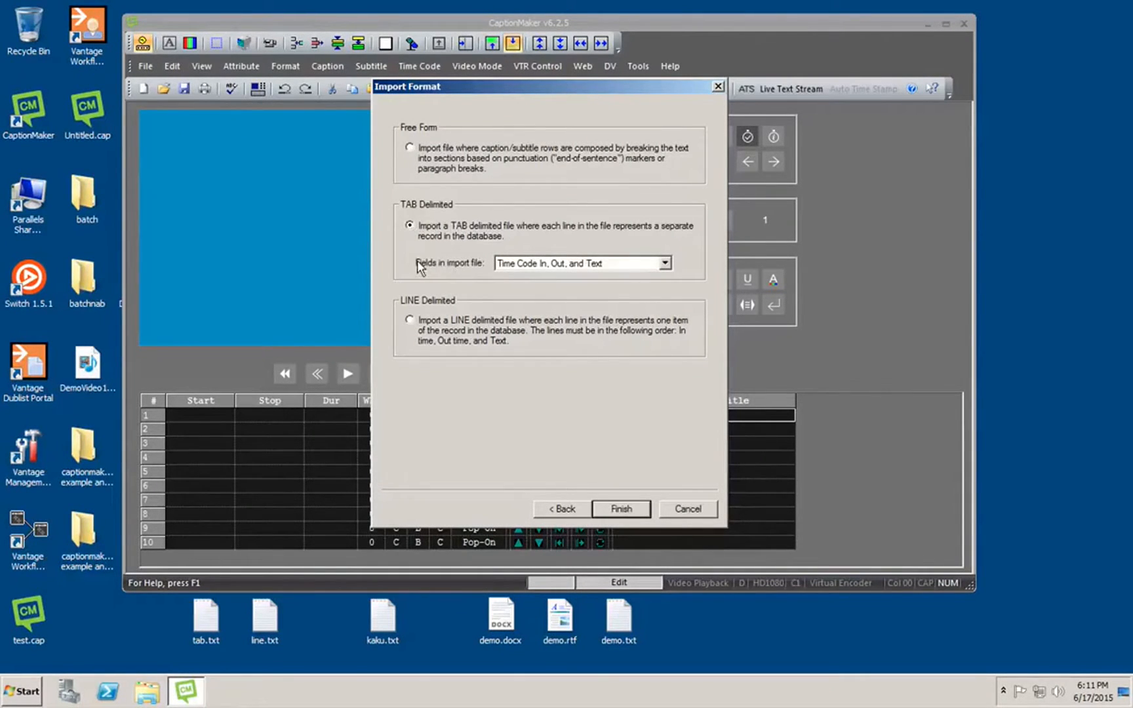
click(512, 264)
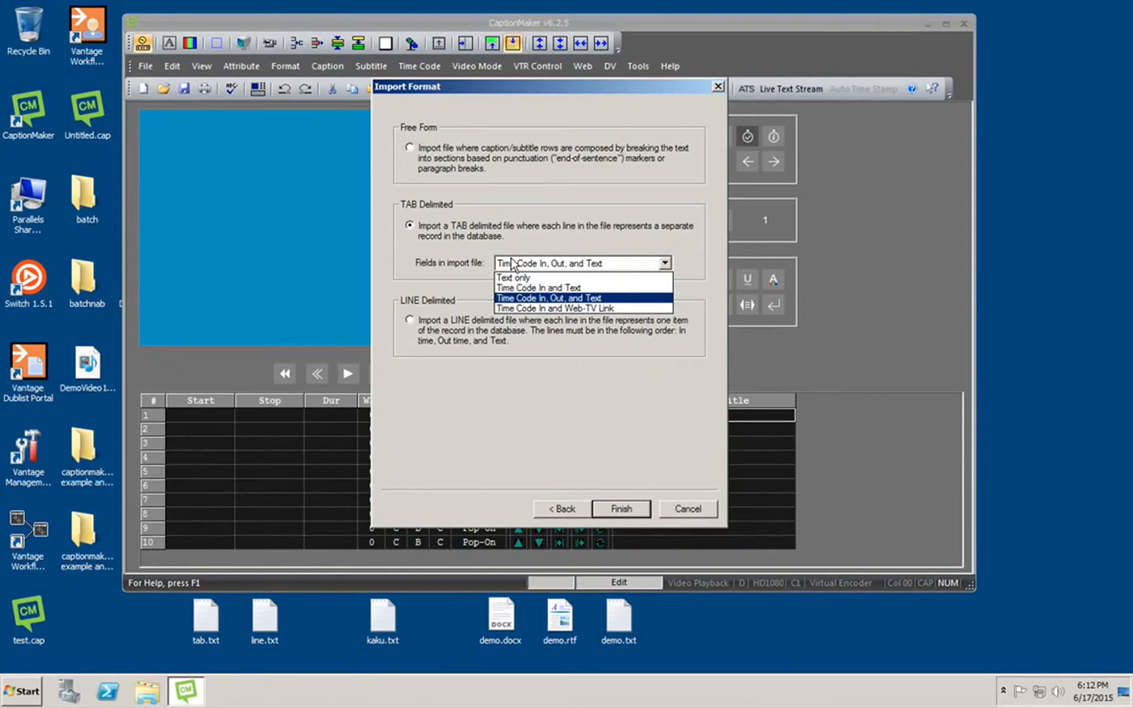
click(512, 259)
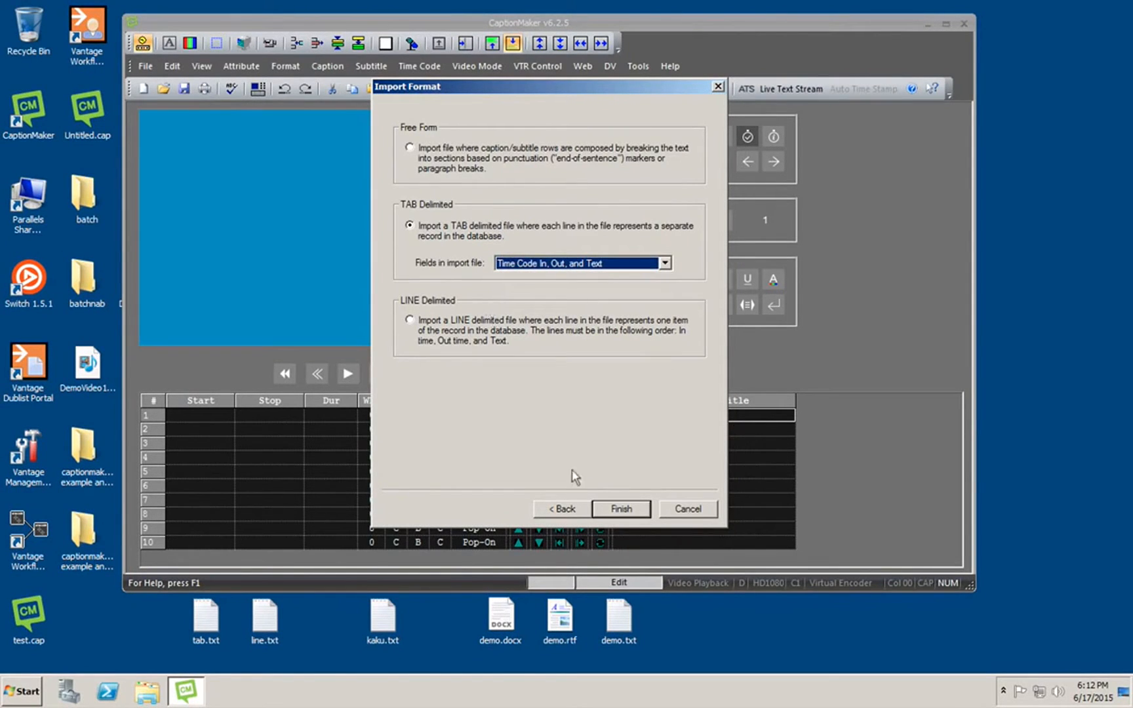
click(610, 508)
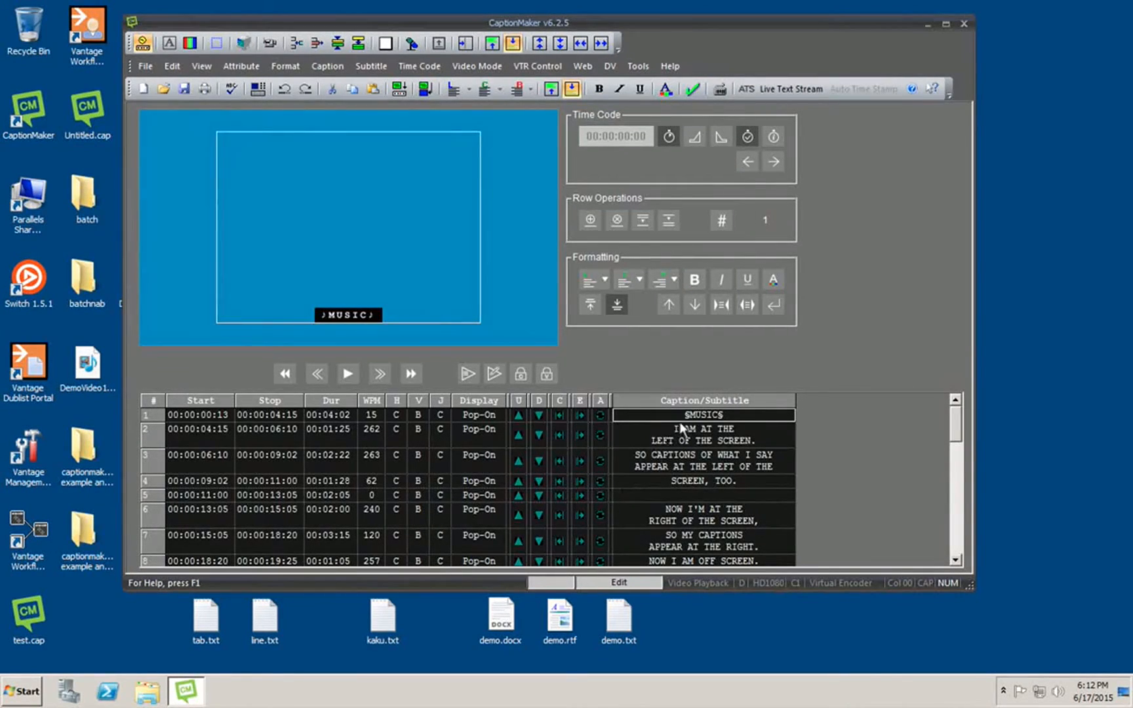
click(682, 433)
click(680, 451)
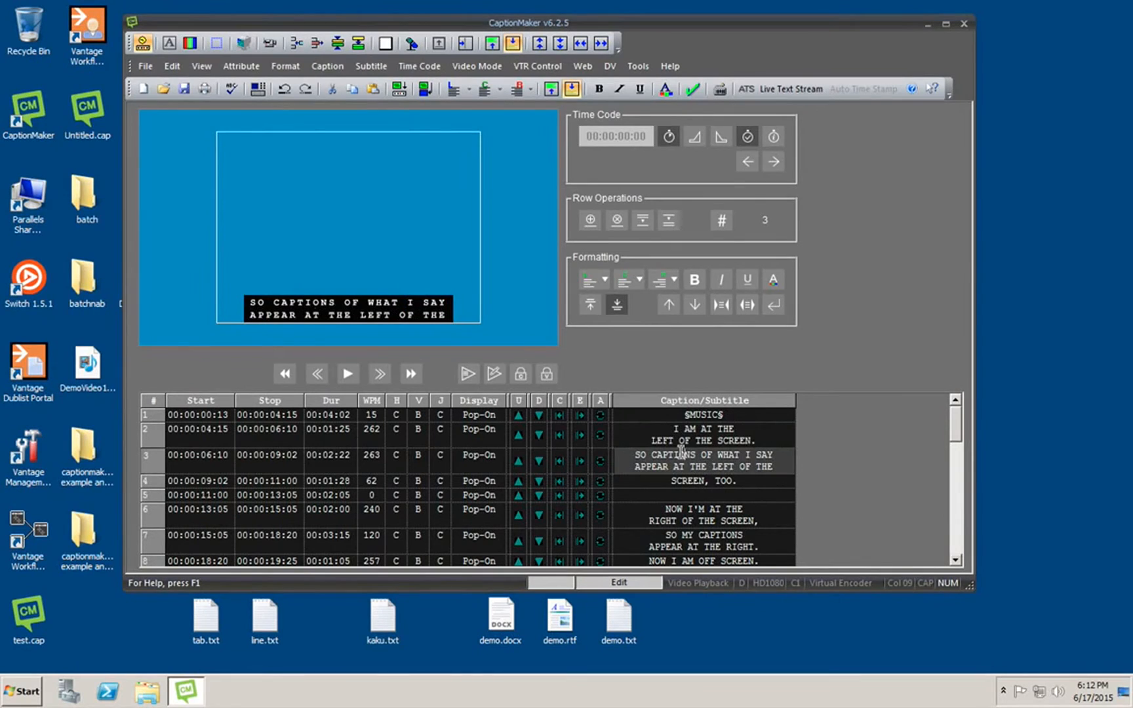
click(262, 424)
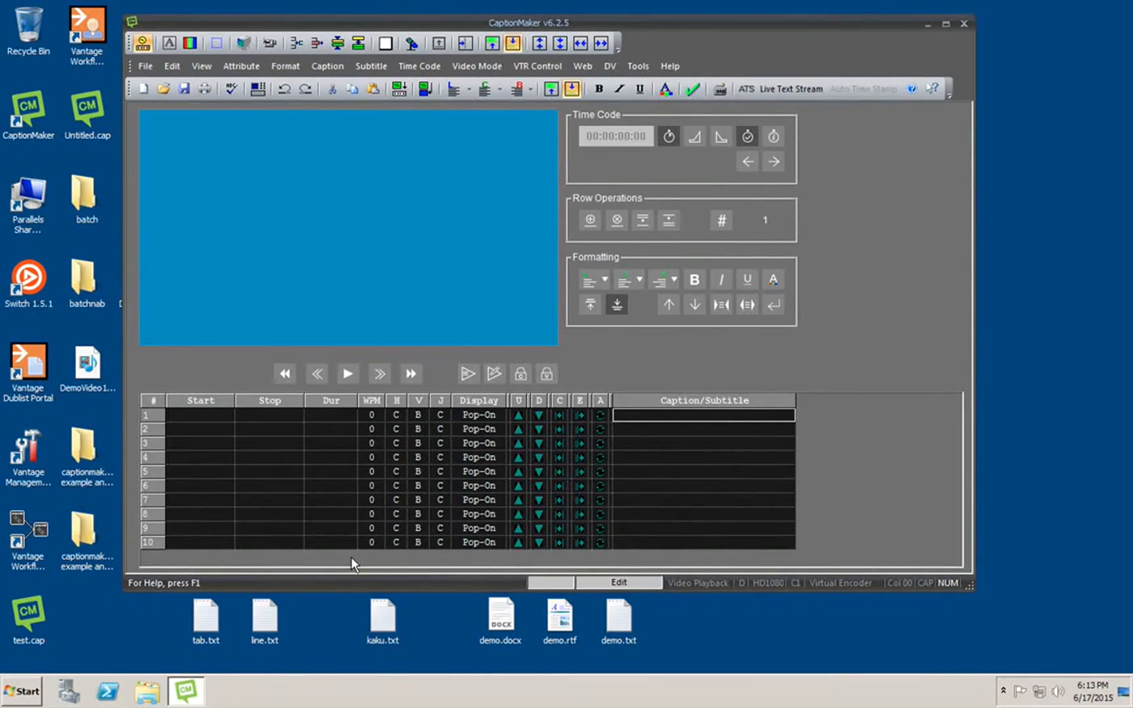
- Import line.txt from the Desktop as an ASCII text document using the LINE delimited format
click(145, 65)
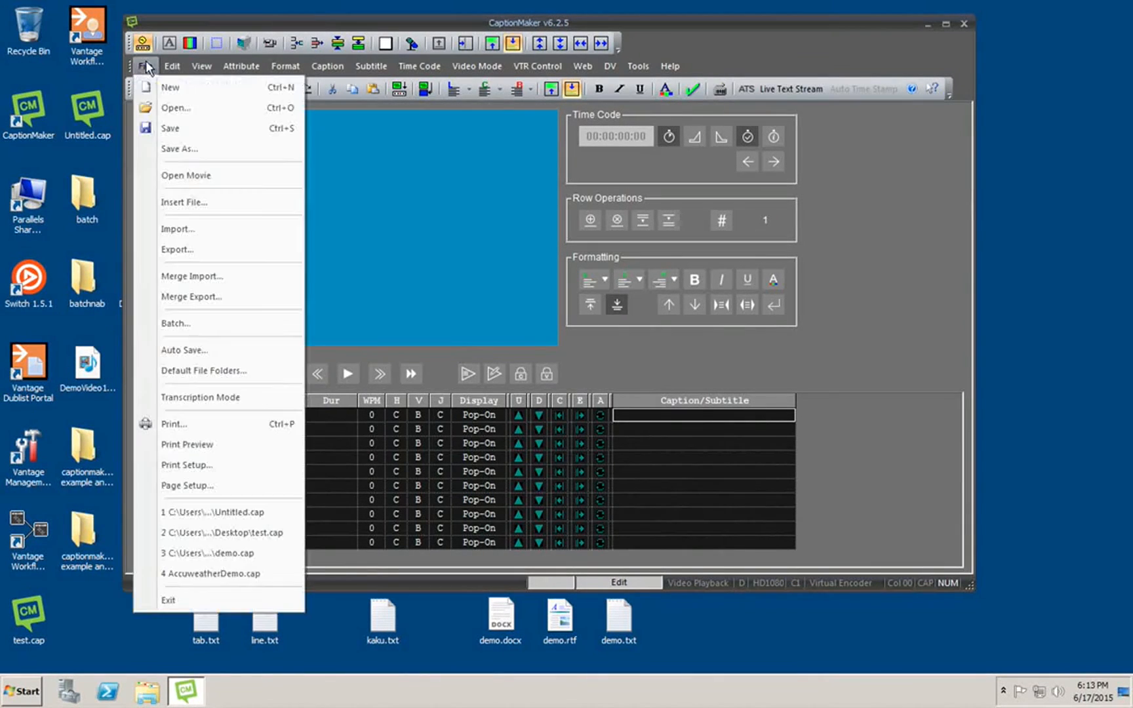
click(155, 207)
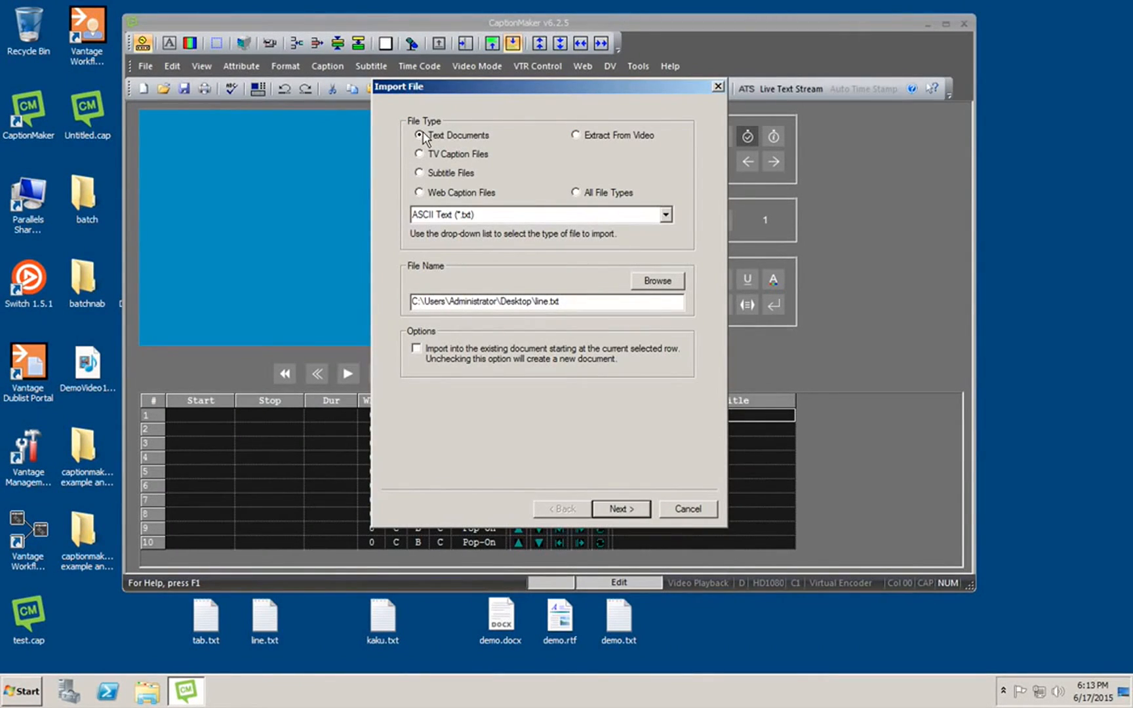
click(642, 276)
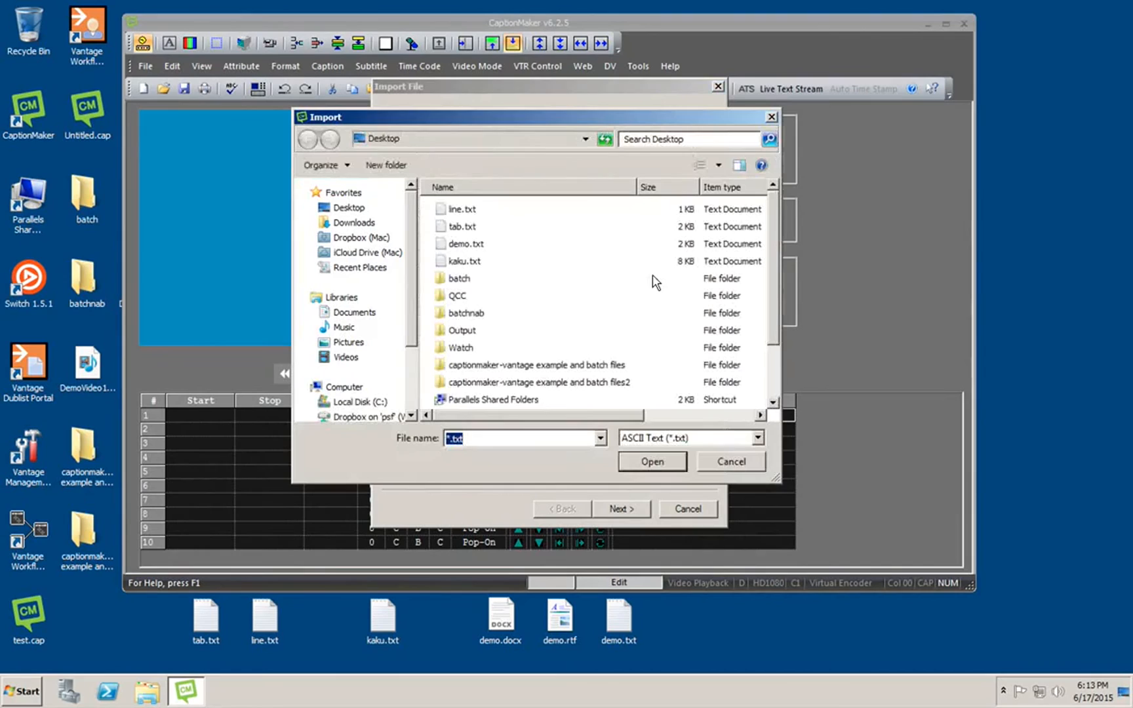
click(459, 209)
click(652, 461)
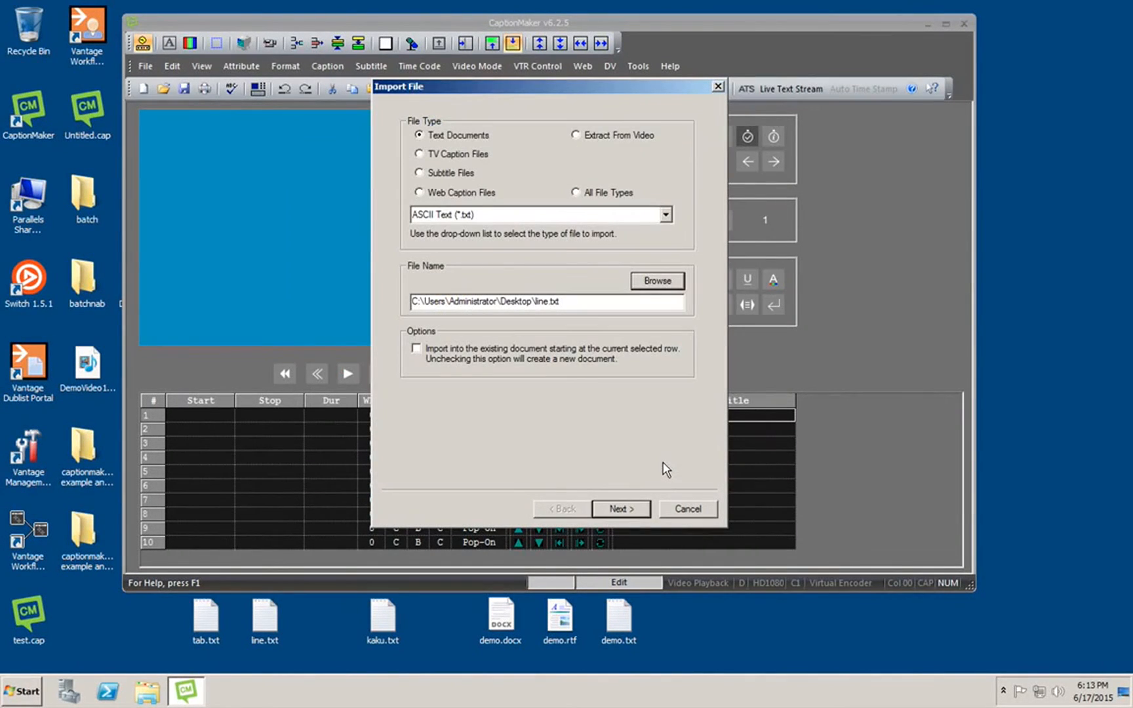
click(636, 510)
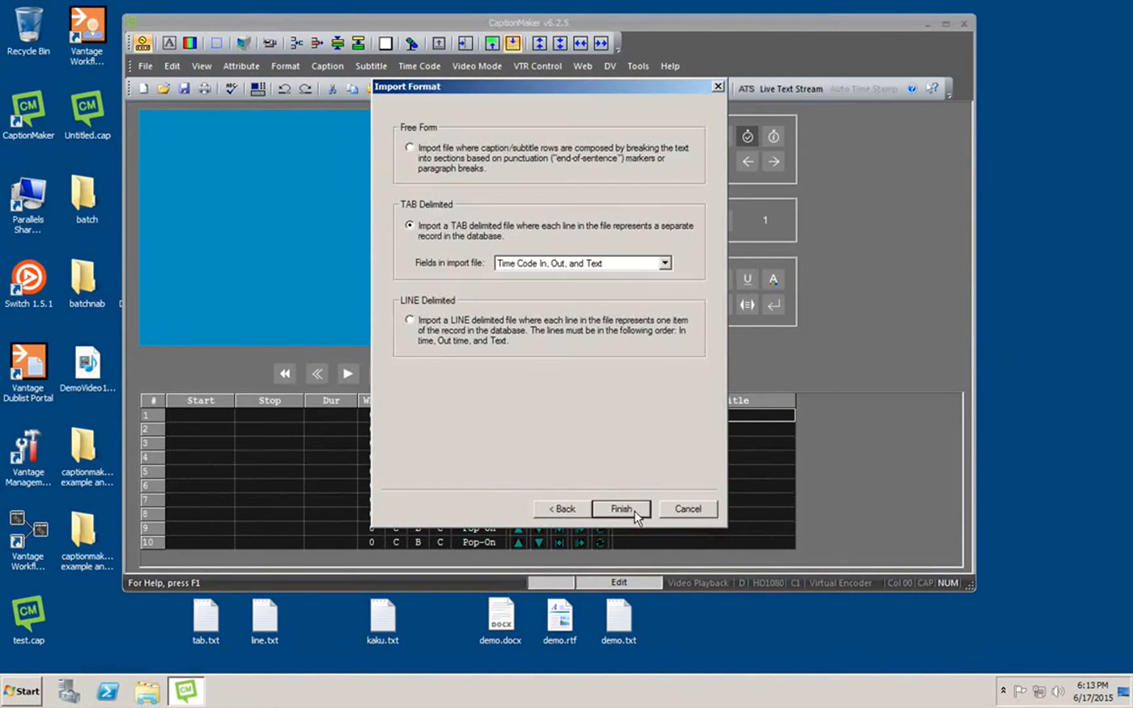
click(410, 320)
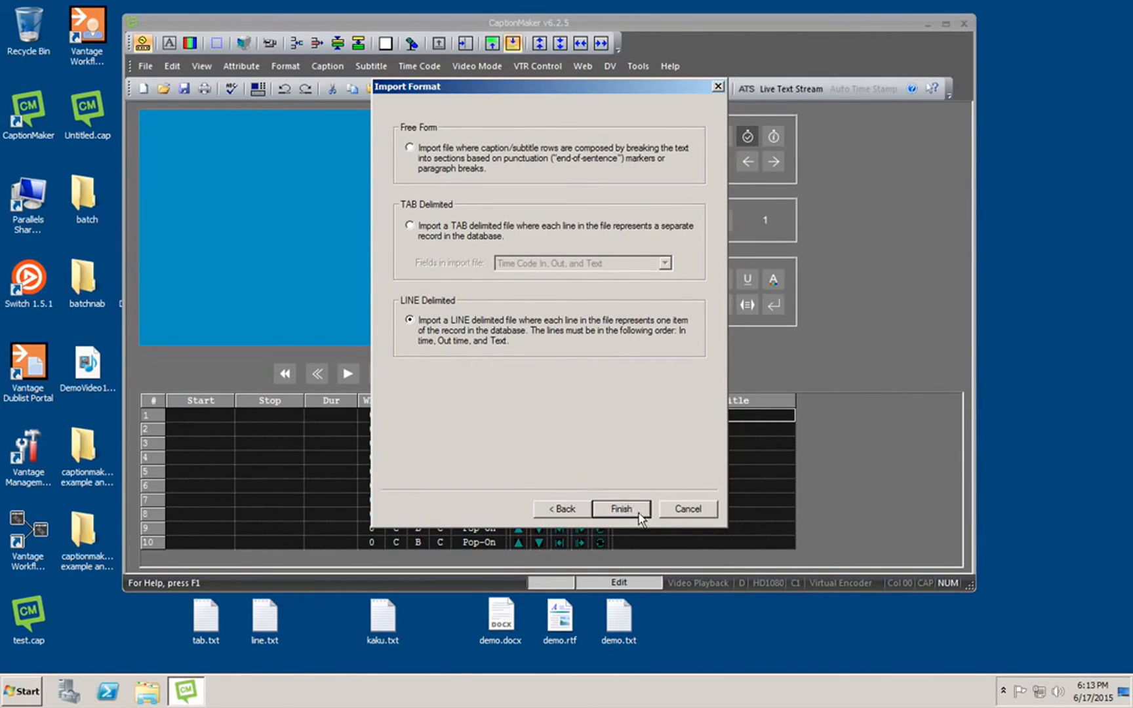
click(622, 510)
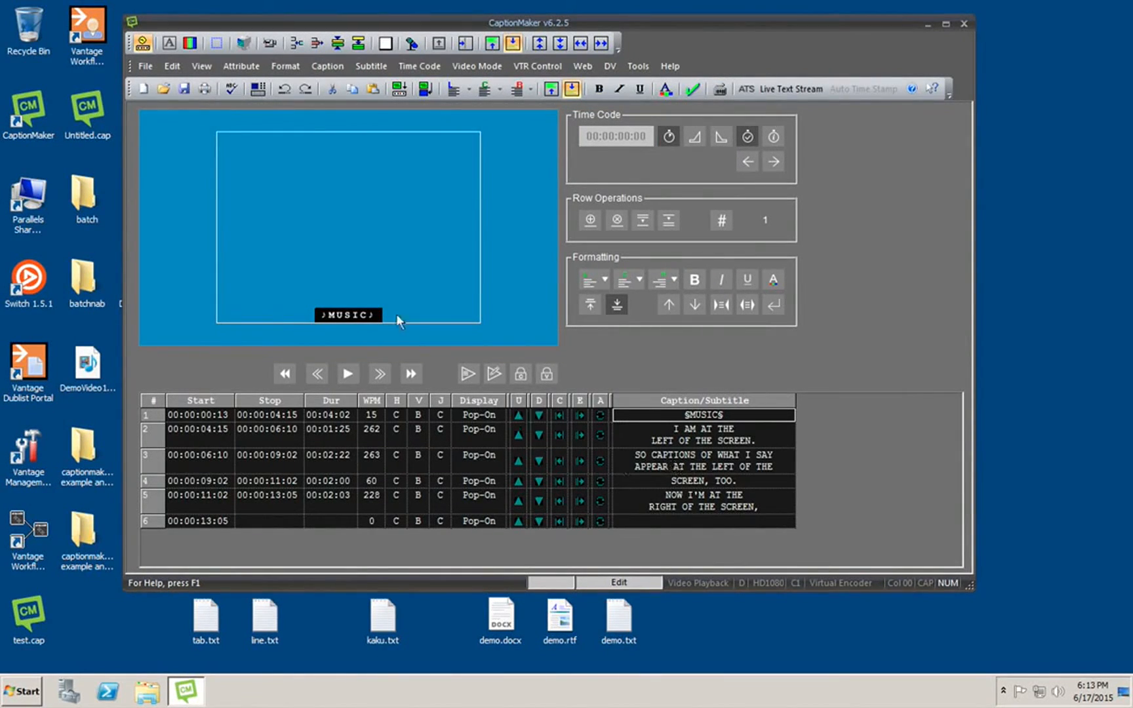
- Start a new blank caption document in place of the line.txt captions
click(145, 65)
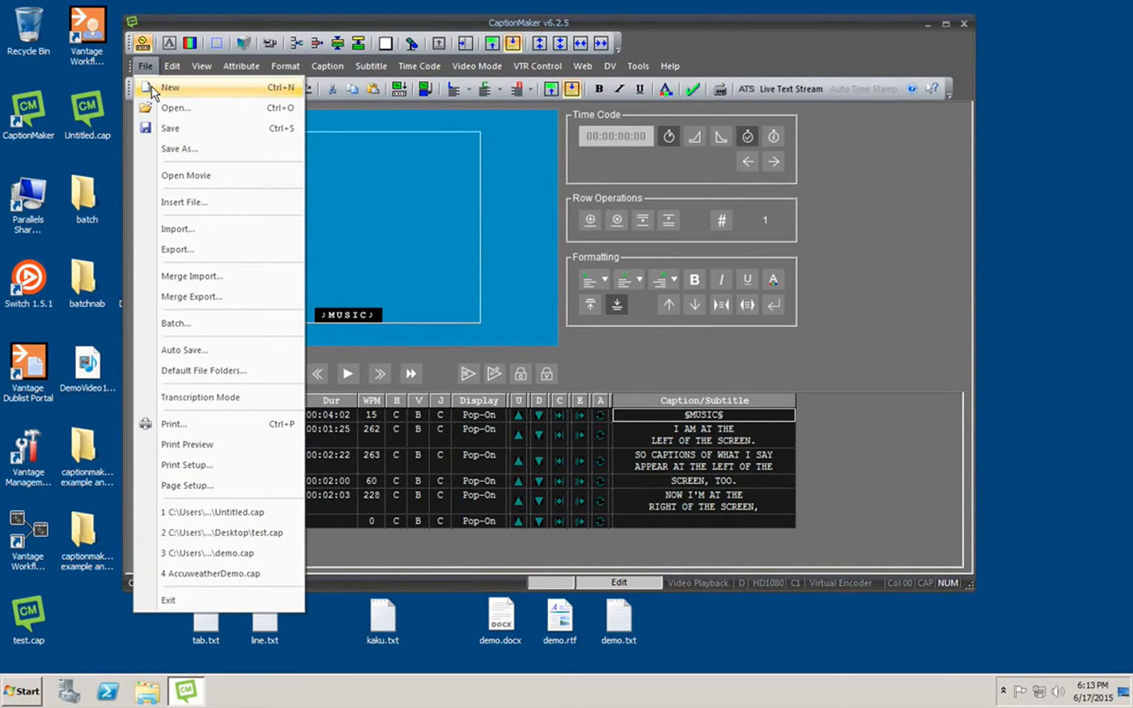
click(152, 88)
click(146, 65)
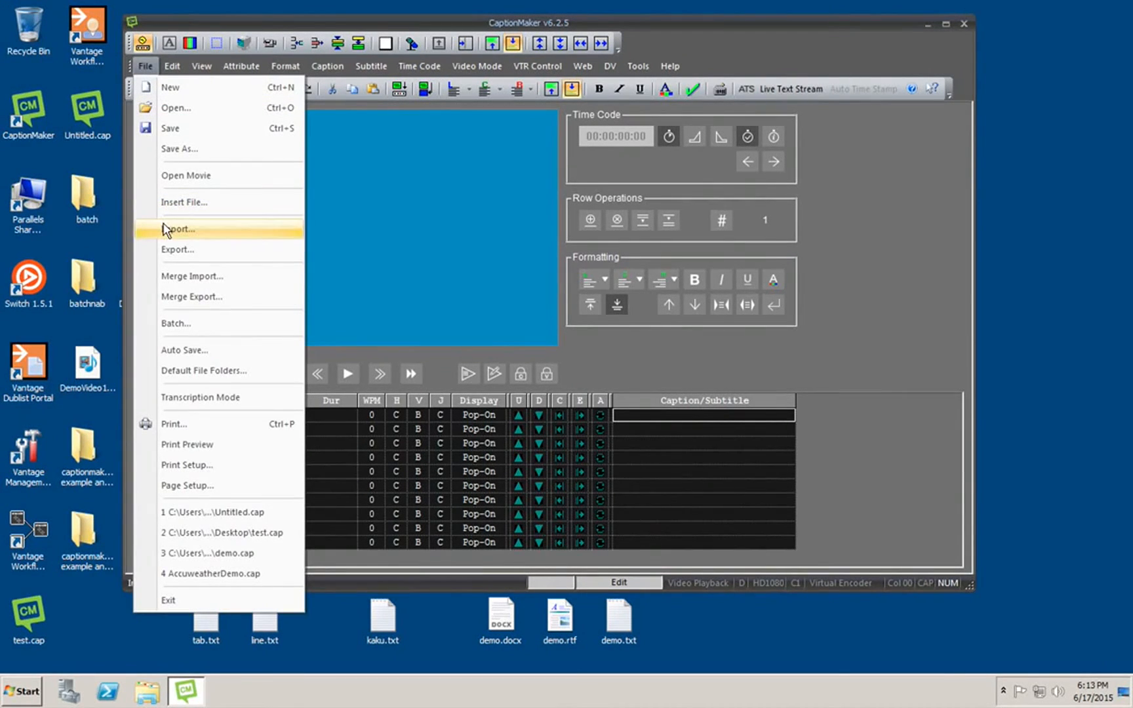
click(589, 341)
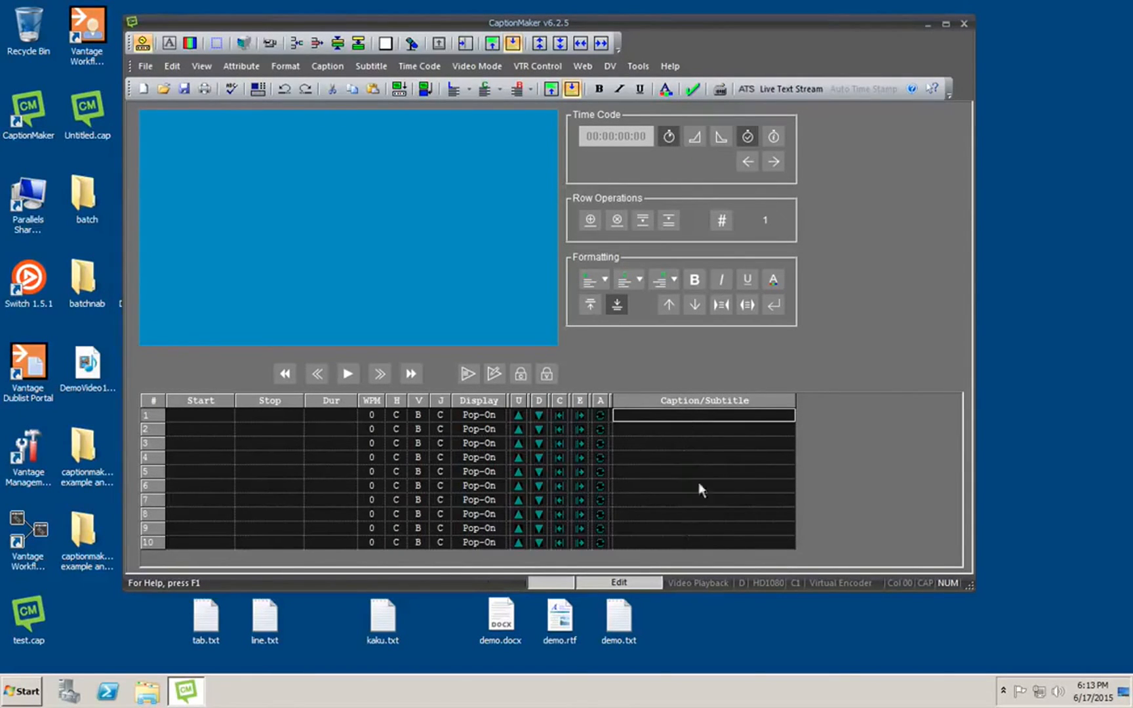
- Import demo.rtf straight from the desktop as Rich Text Format using the Free Form layout
drag(560, 618, 659, 482)
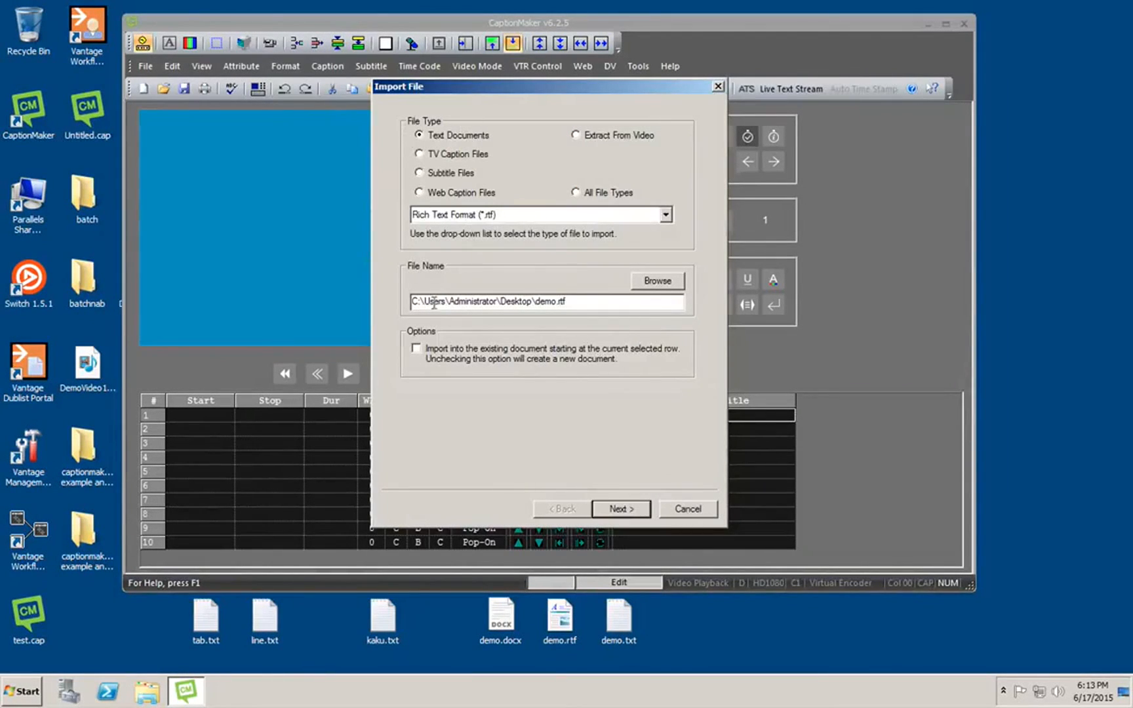
click(616, 508)
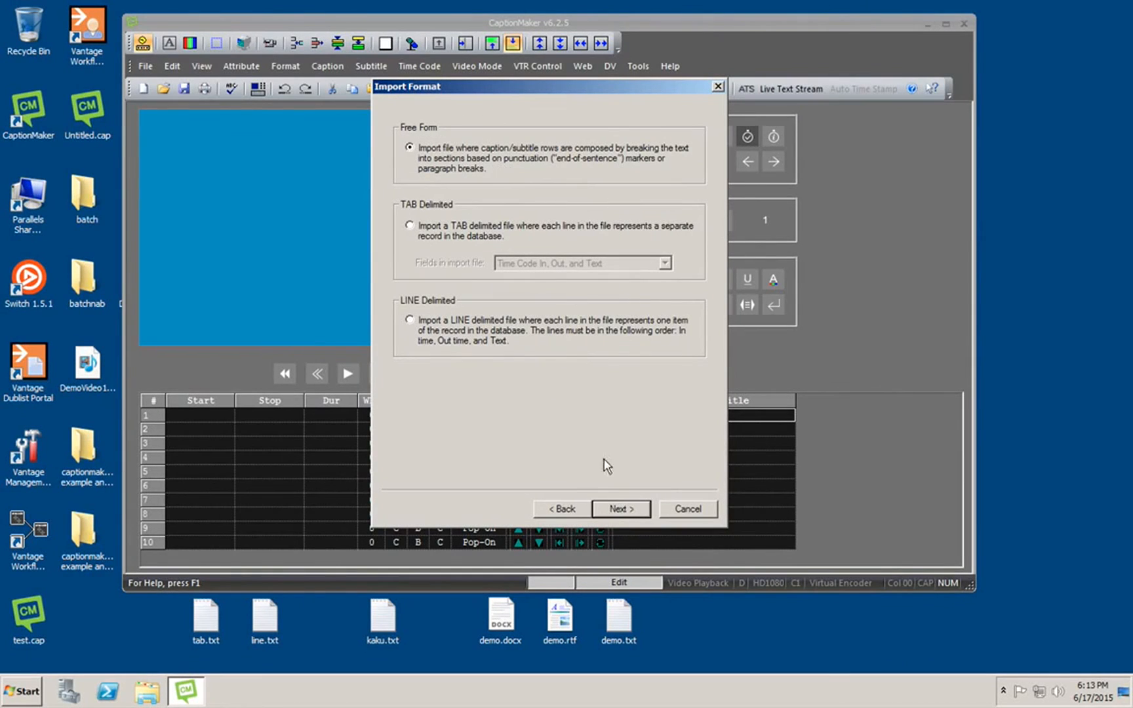
click(613, 501)
click(614, 501)
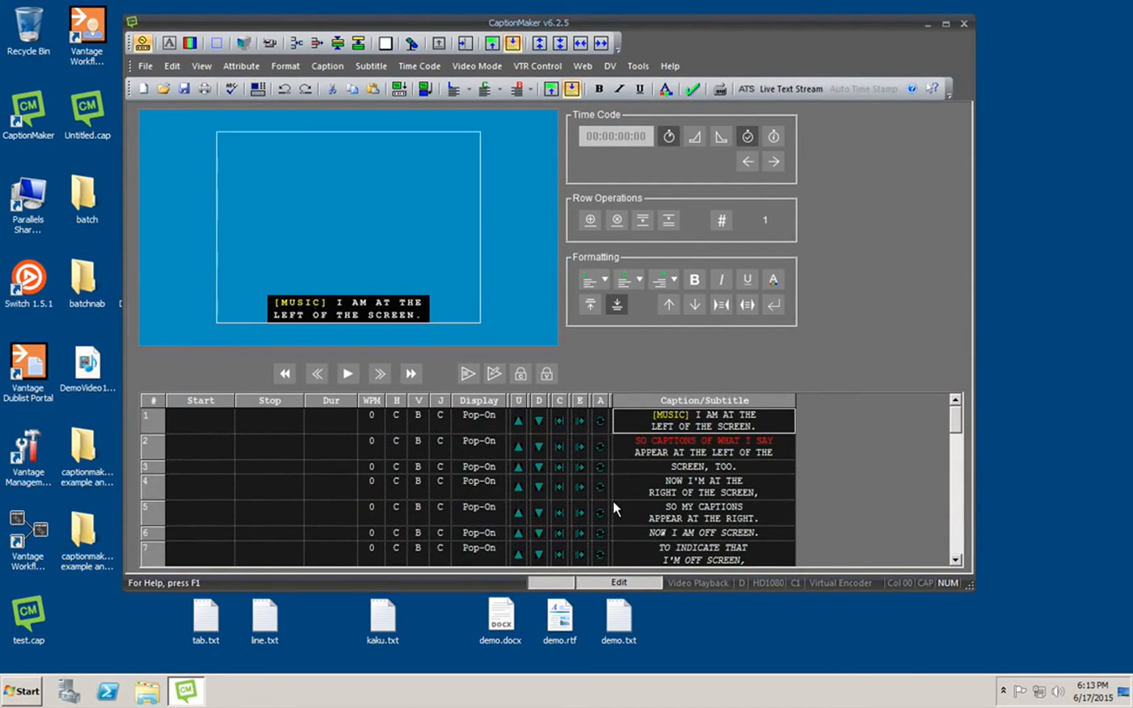